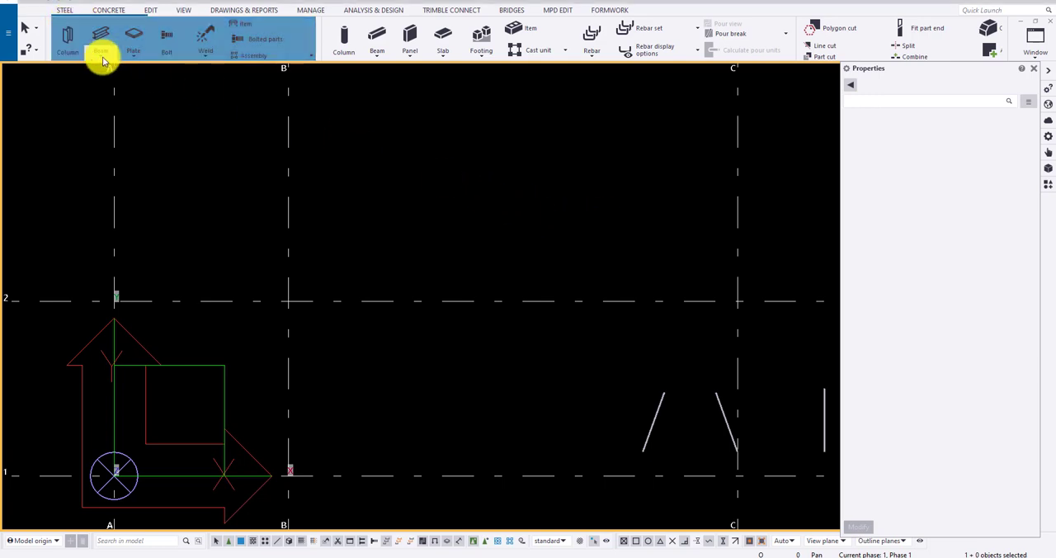
- Start a steel contour plate with profile PLT15, material 300, finish HDG and assembly numbering prefix PL
left_click(142, 58)
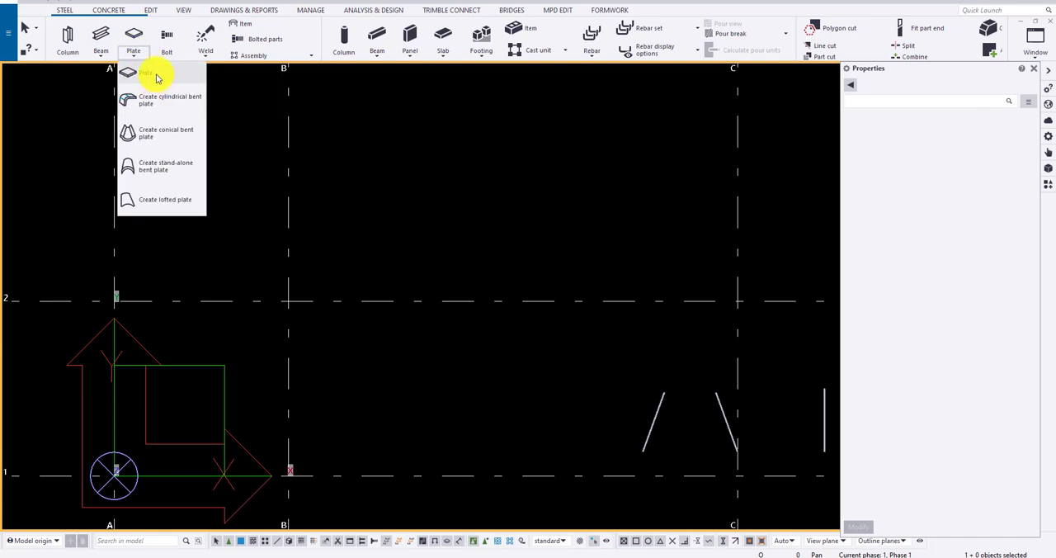
left_click(149, 74)
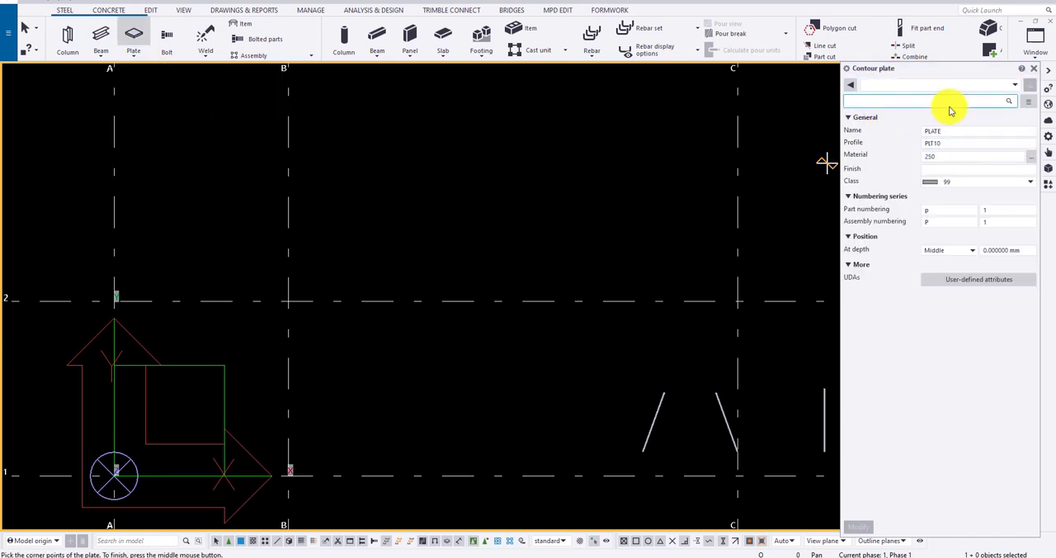
left_click(966, 131)
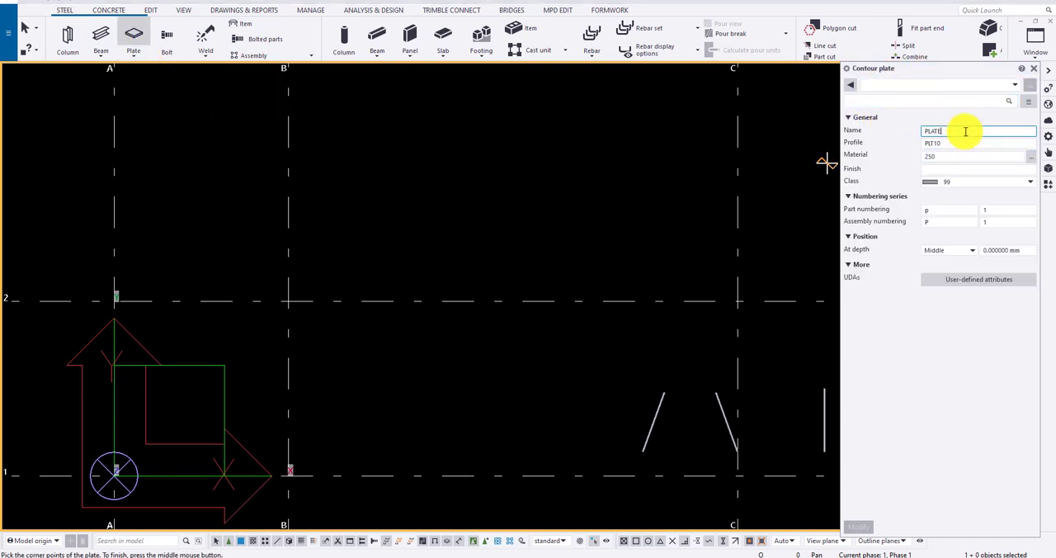
key("Tab")
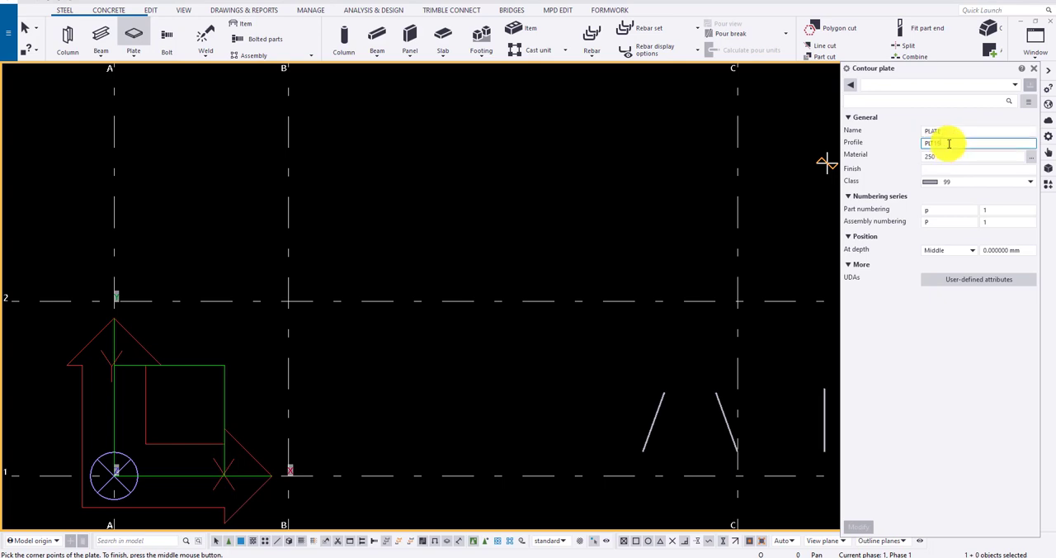
left_click_drag(953, 156, 877, 160)
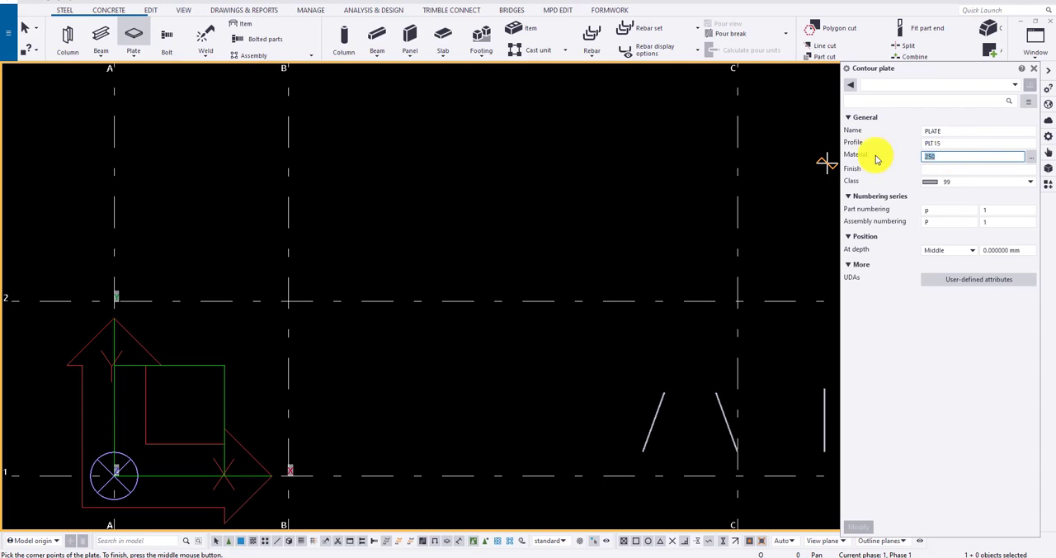
type("300")
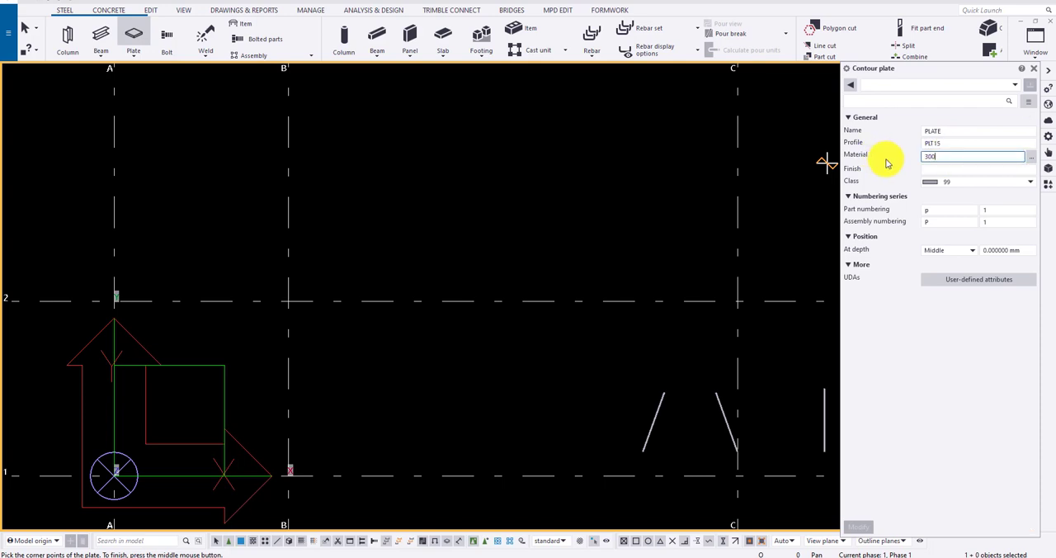
key("Tab")
left_click(1029, 158)
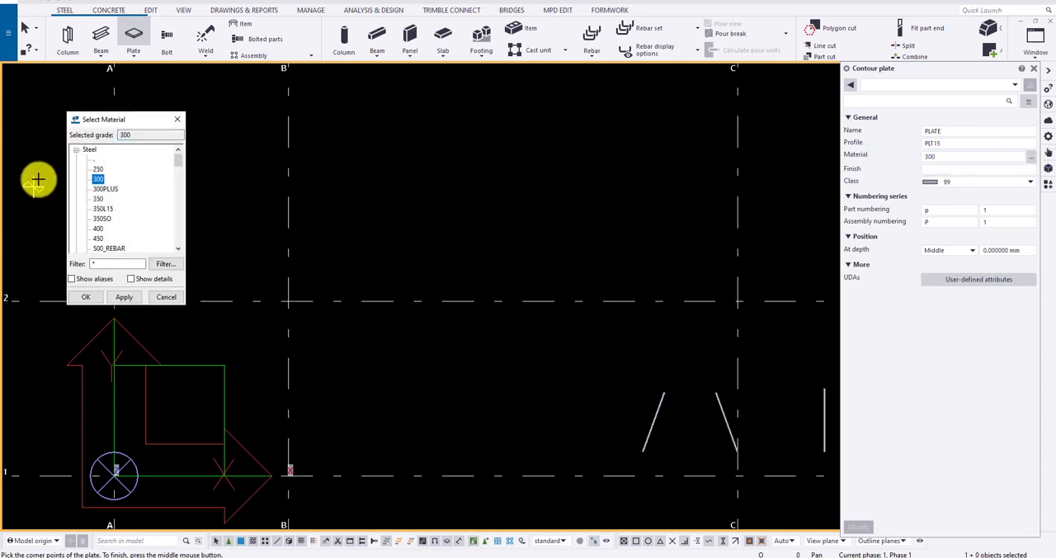
left_click(177, 120)
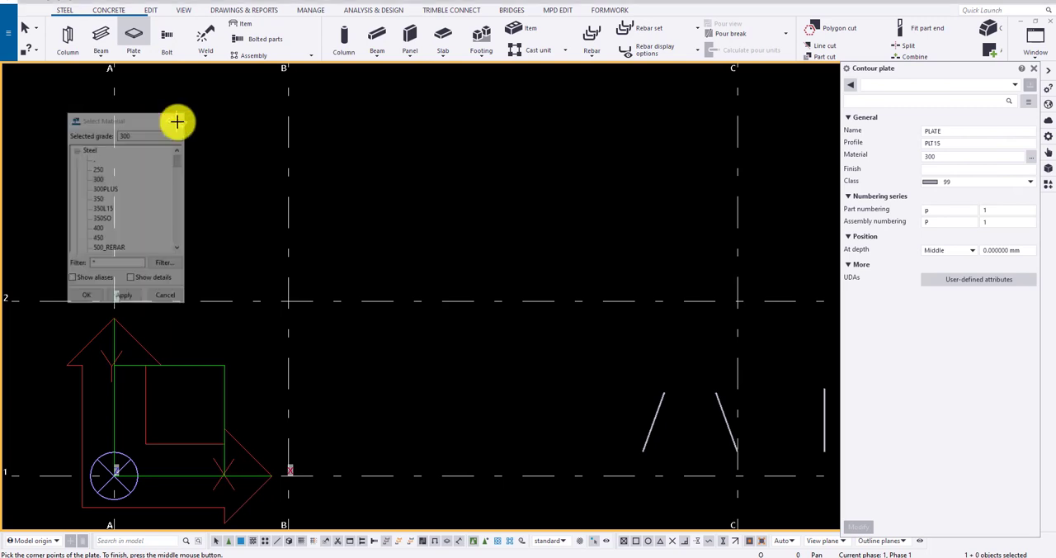
left_click(934, 169)
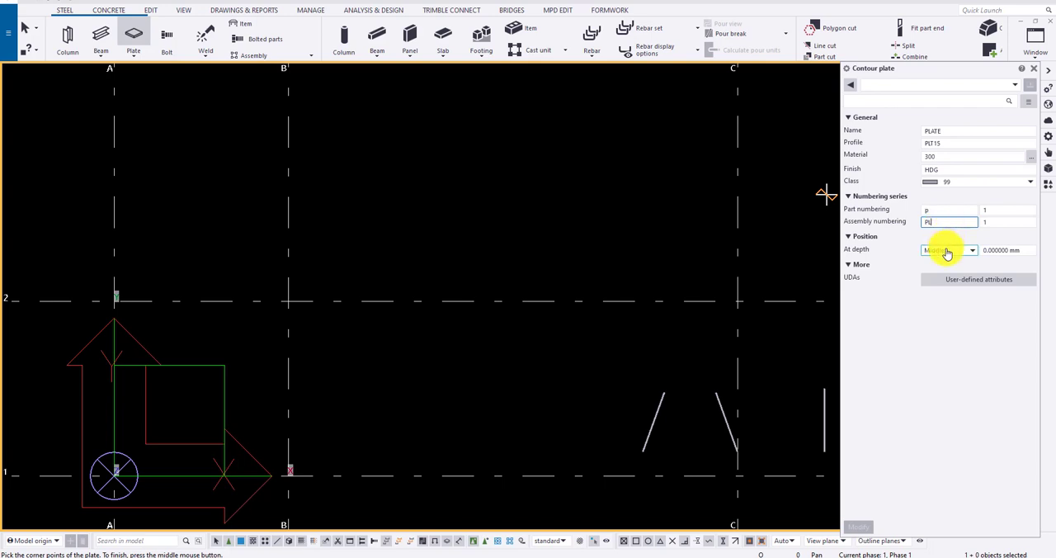
- Create a 200 by 200 mm square plate extending up and to the right from the grid B/2 intersection
left_click(289, 300)
type("200")
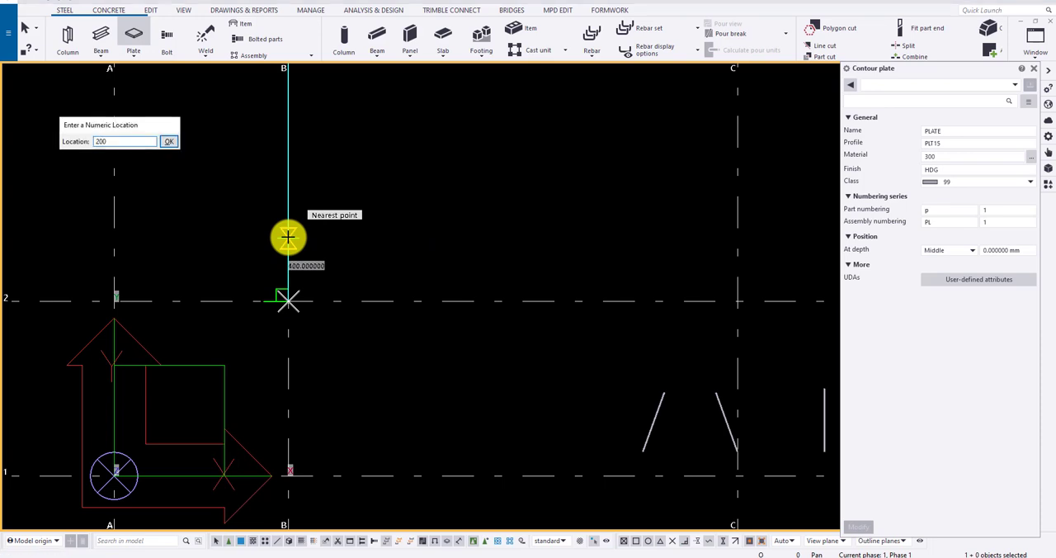
key("Return")
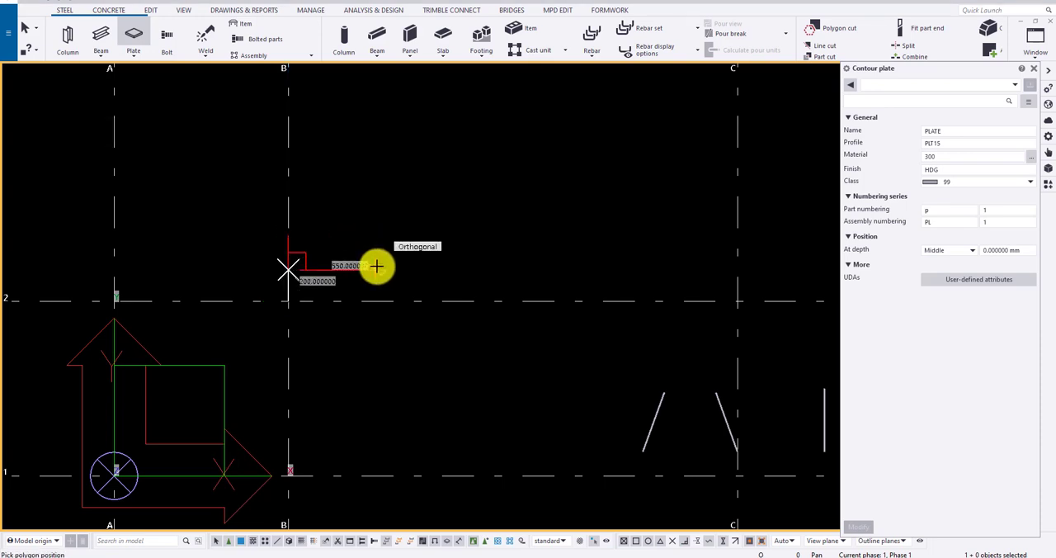
type("200")
key("Return")
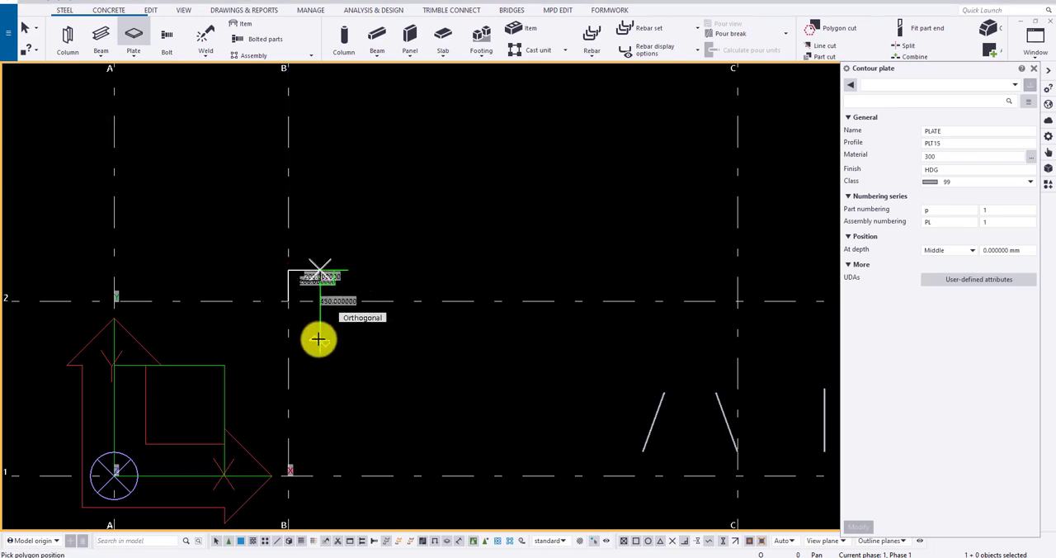
type("200")
key("Return")
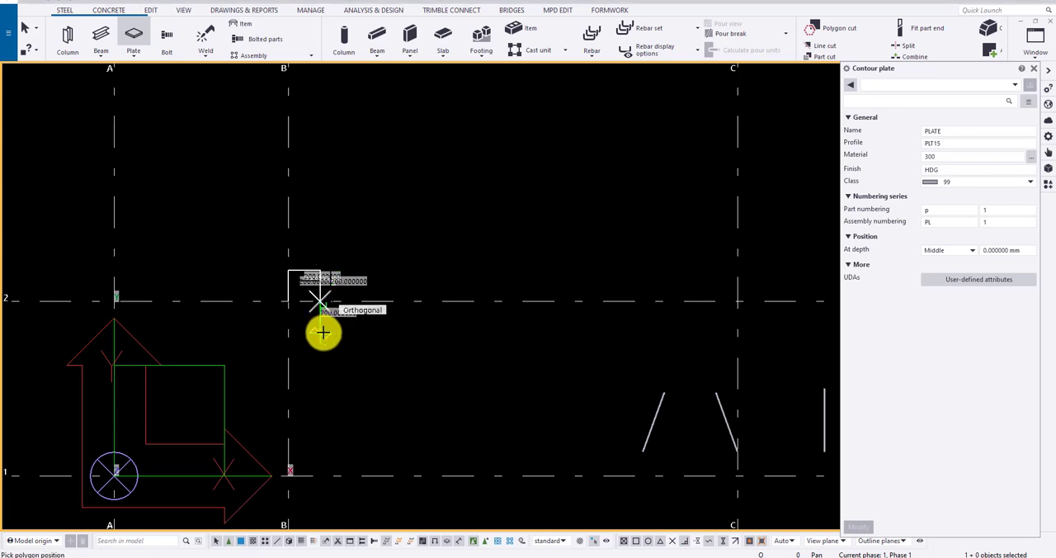
middle_click(305, 318)
- Create a triangular plate beside the square one, starting on grid line 2, with its upper-right edge about 350 mm long
scroll(330, 307, "up", 3)
scroll(348, 307, "up", 2)
middle_click_drag(294, 313, 205, 320)
scroll(206, 320, "down", 1)
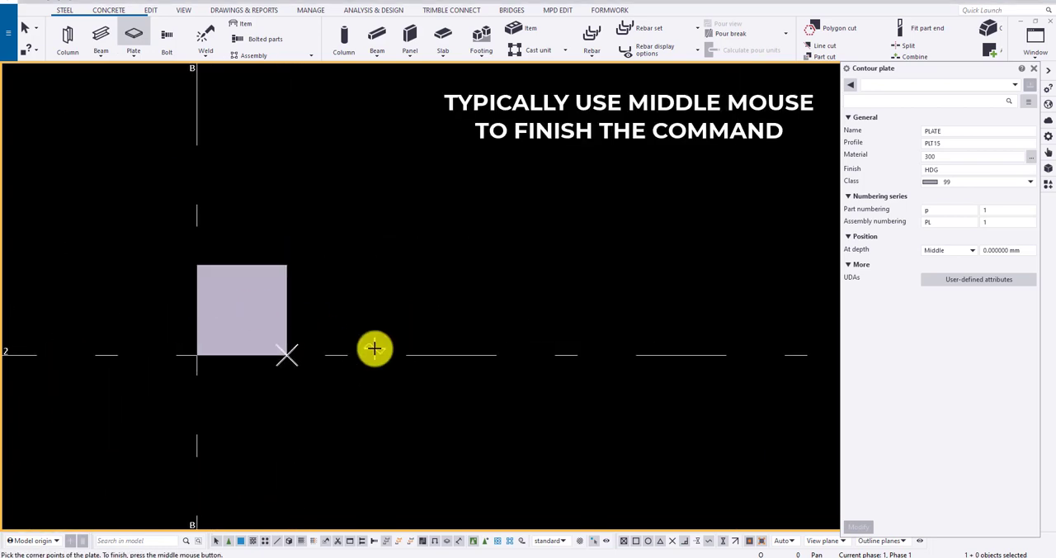
left_click(376, 355)
left_click(481, 233)
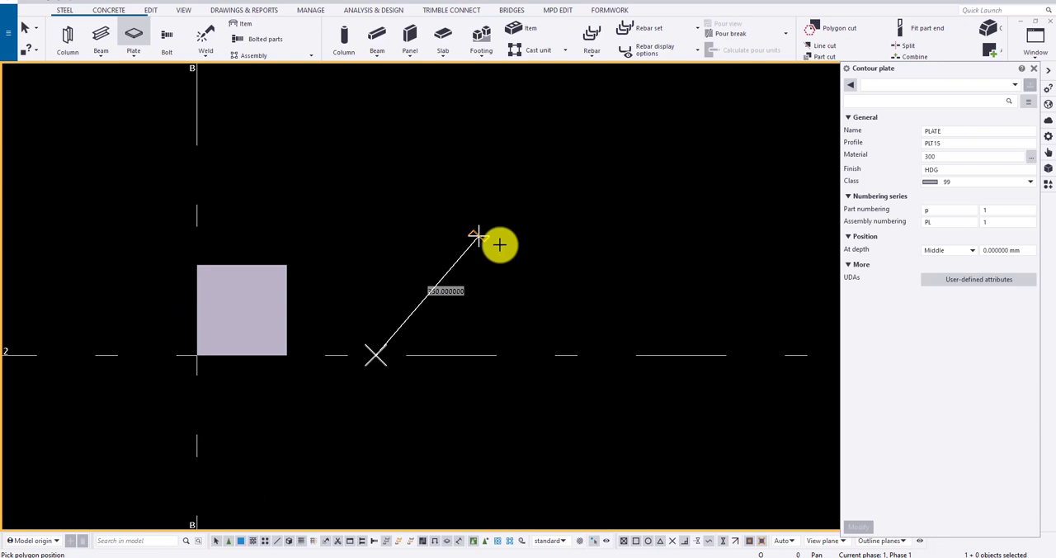
left_click(594, 330)
middle_click(594, 328)
key("Escape")
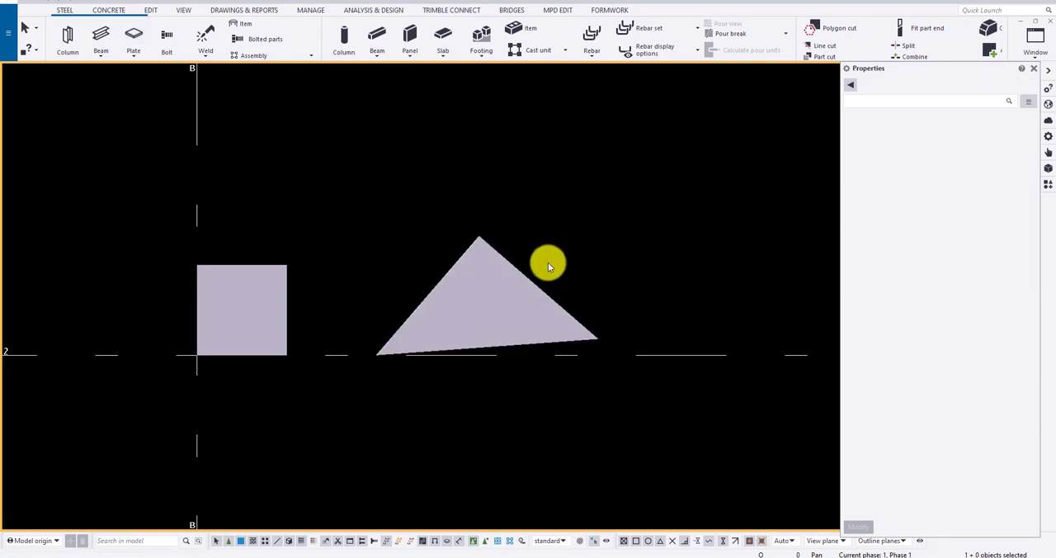
- Toggle direct modification off and on for the triangular plate and pull its upper-right edge's midpoint outward into a fourth corner
left_click(500, 290)
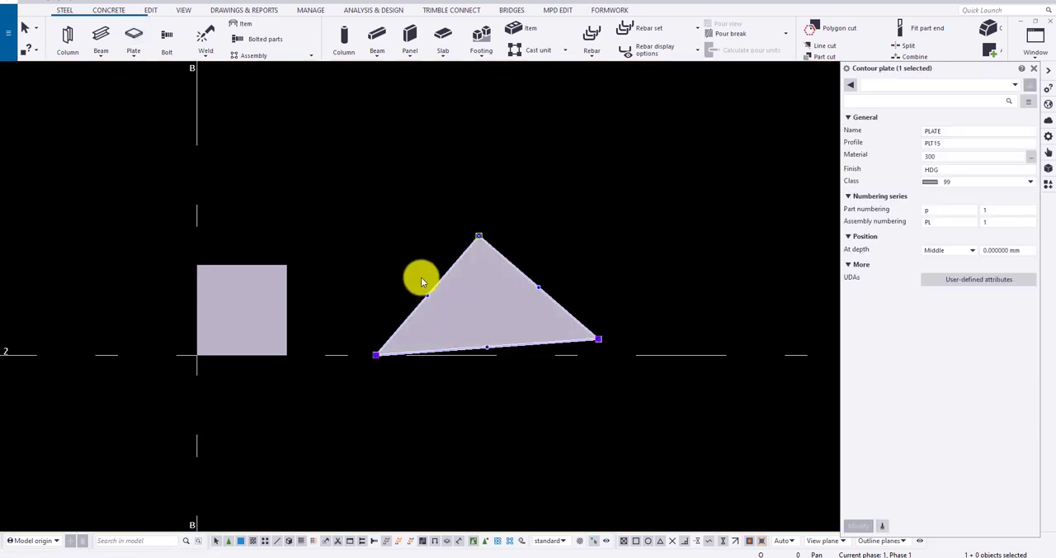
mouse_move(538, 292)
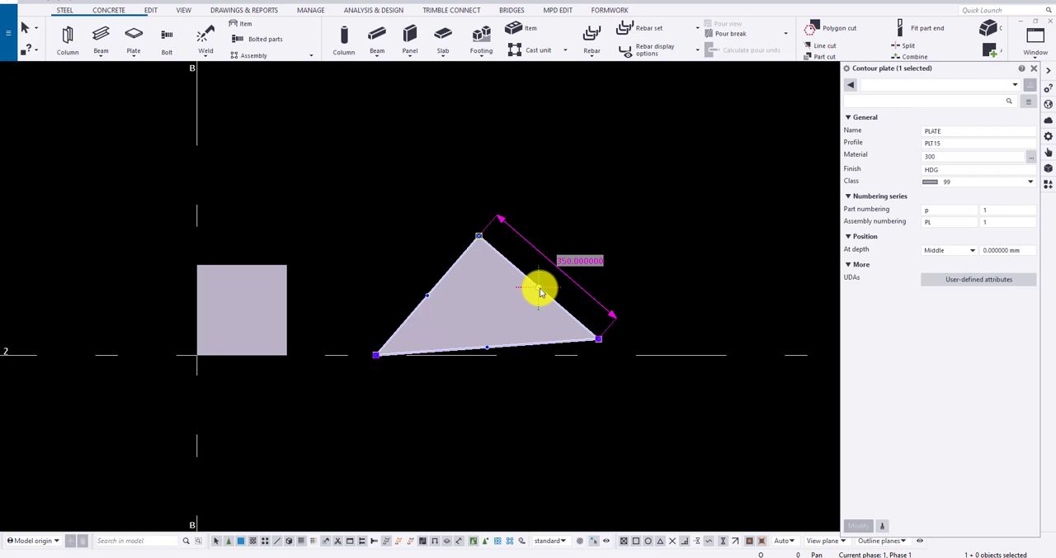
left_click(594, 543)
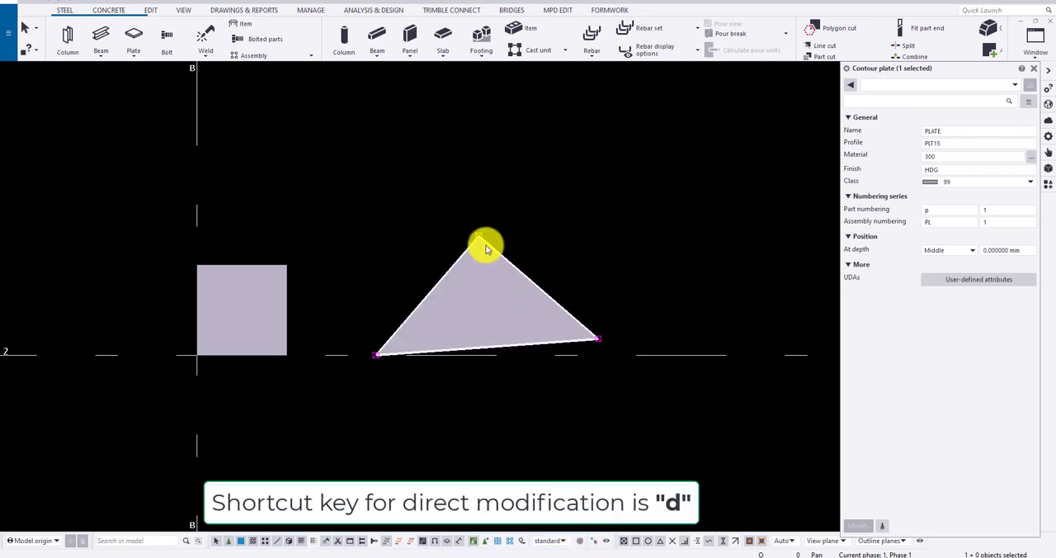
left_click(594, 543)
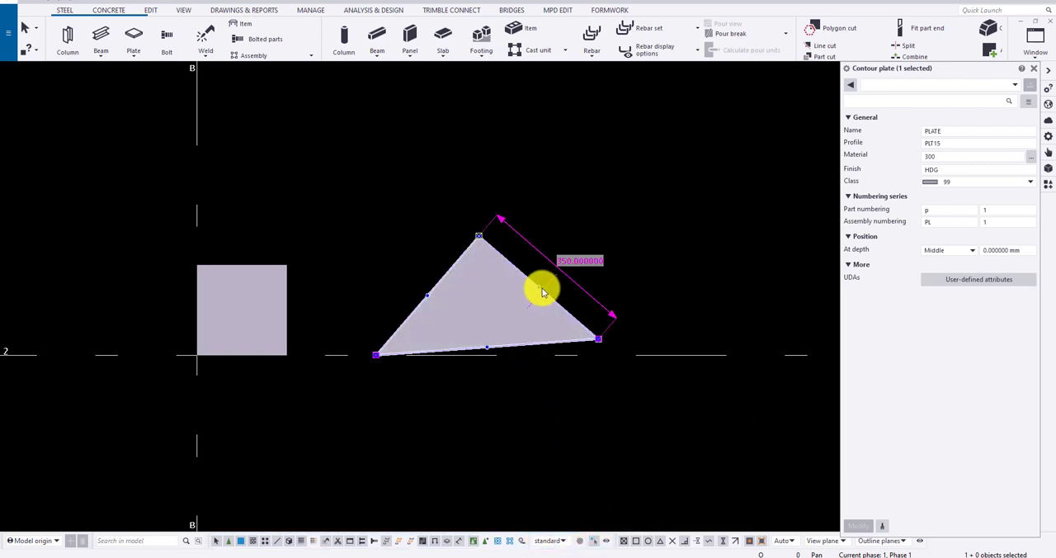
left_click_drag(539, 288, 563, 242)
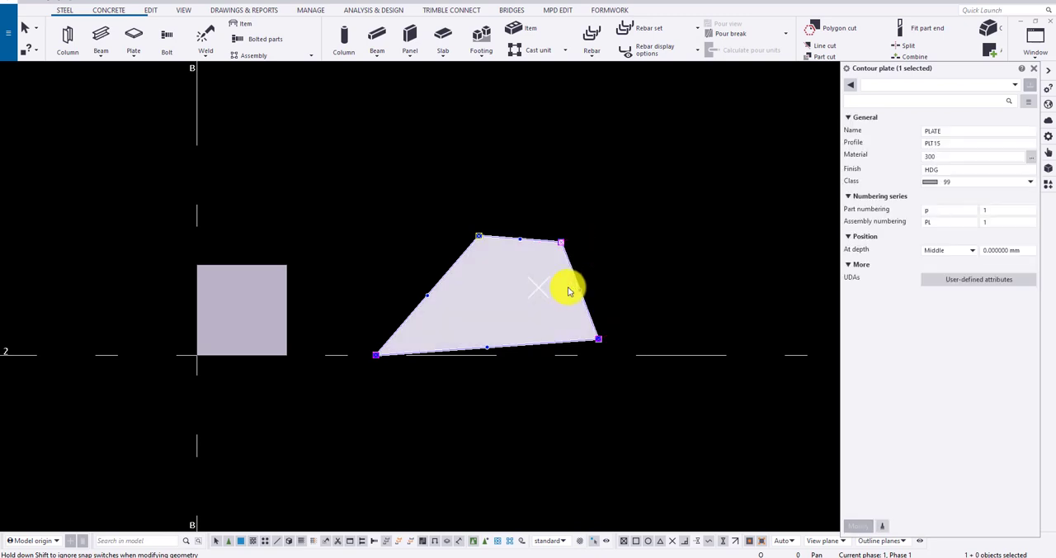
- Remove the added corner, switch off direct modification and delete the triangular plate
key("Delete")
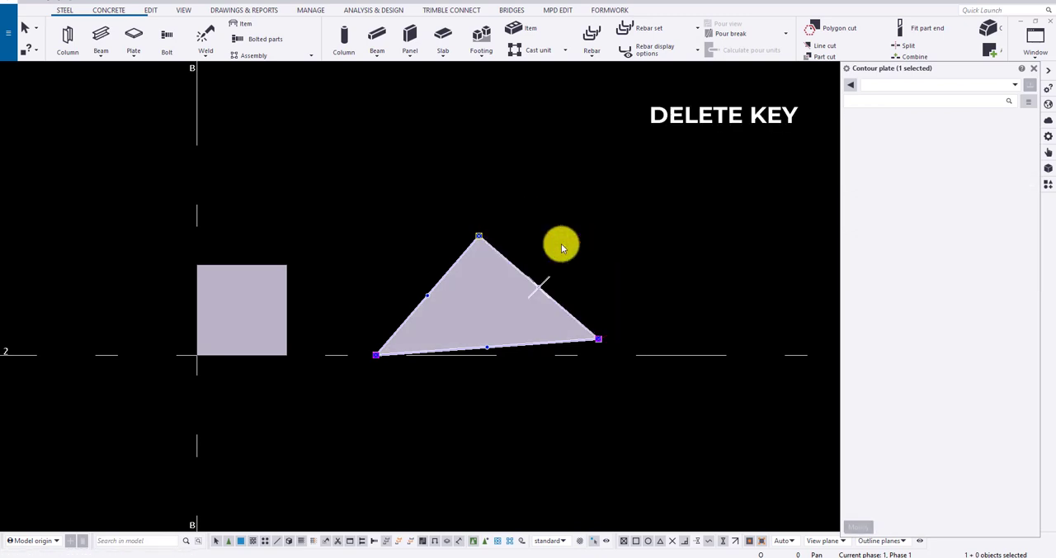
key("d")
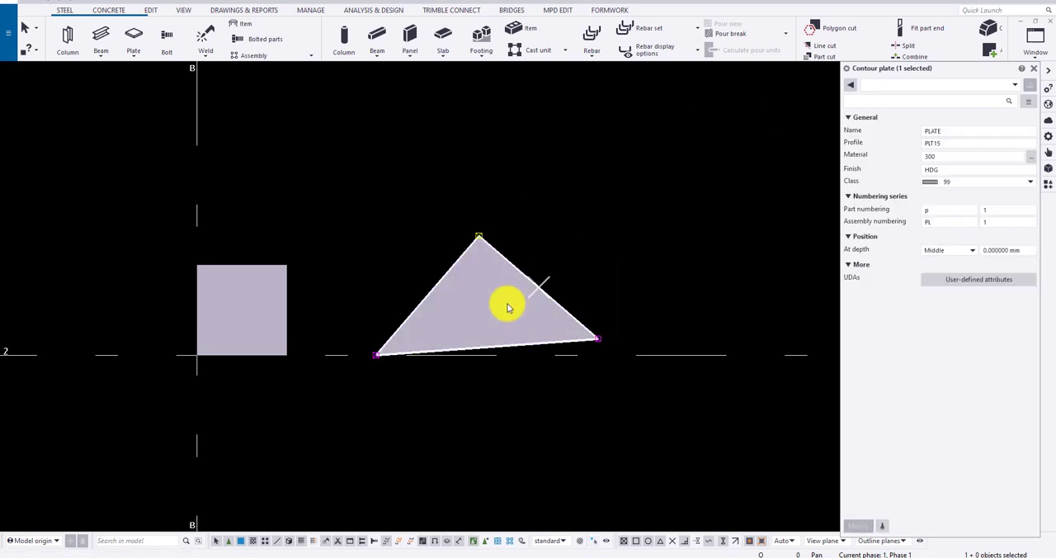
key("Delete")
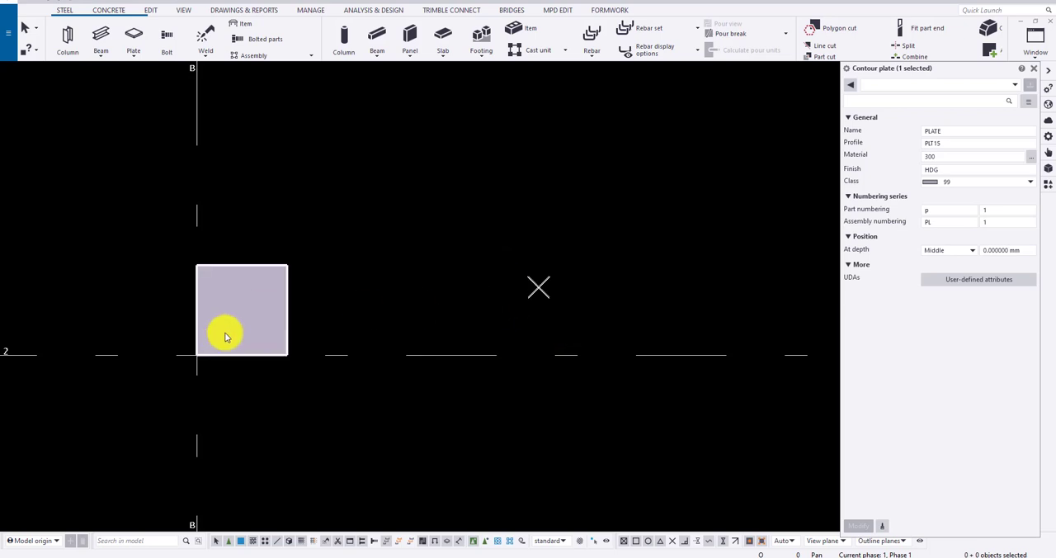
- Select the square plate and change its depth position to Front
scroll(223, 332, "up", 4)
middle_click_drag(405, 258, 334, 140)
left_click(434, 281)
scroll(465, 348, "up", 3)
middle_click_drag(455, 349, 518, 352)
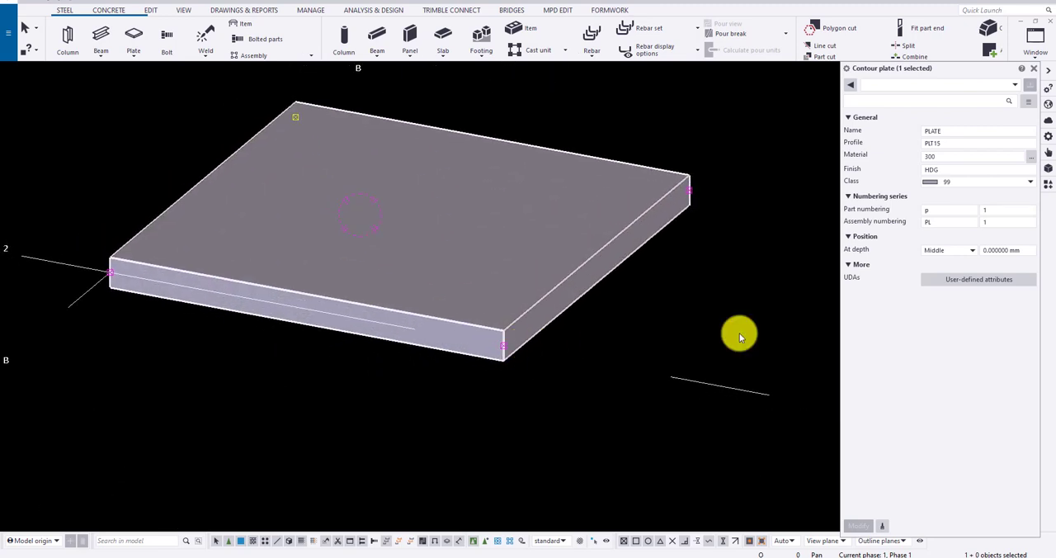
left_click(941, 254)
left_click(932, 271)
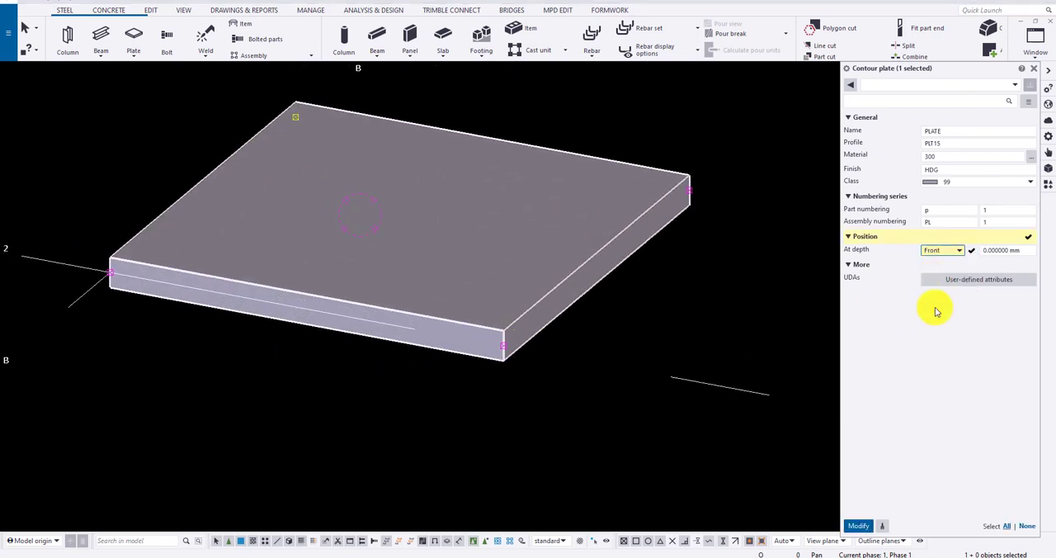
left_click(858, 526)
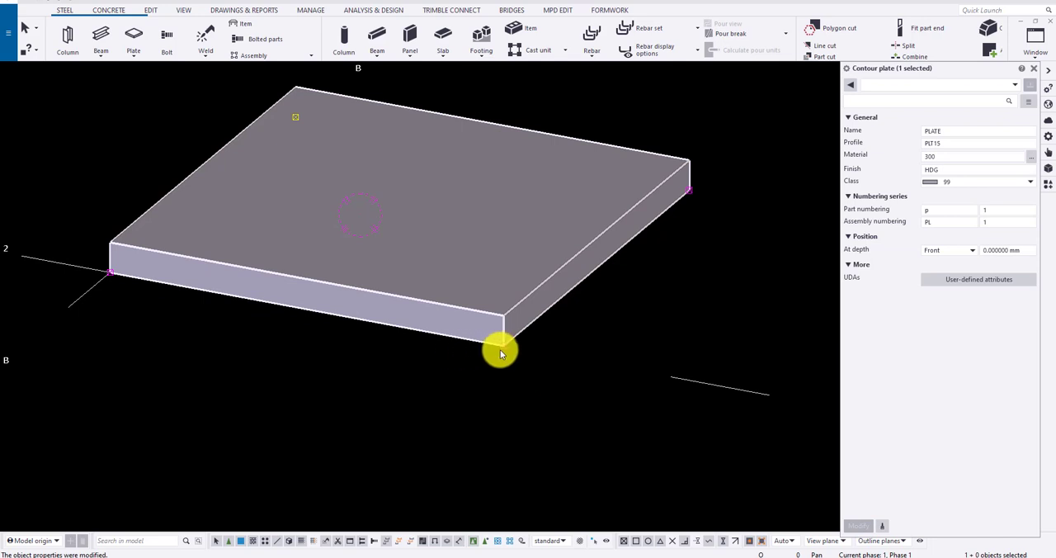
- Change the square plate's depth position to Behind
left_click(939, 252)
left_click(933, 283)
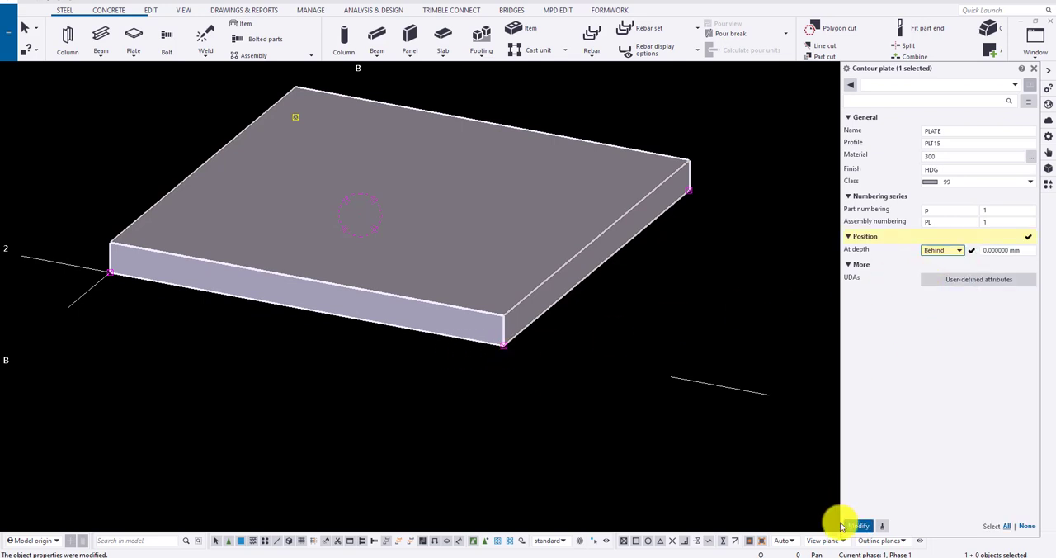
left_click(842, 525)
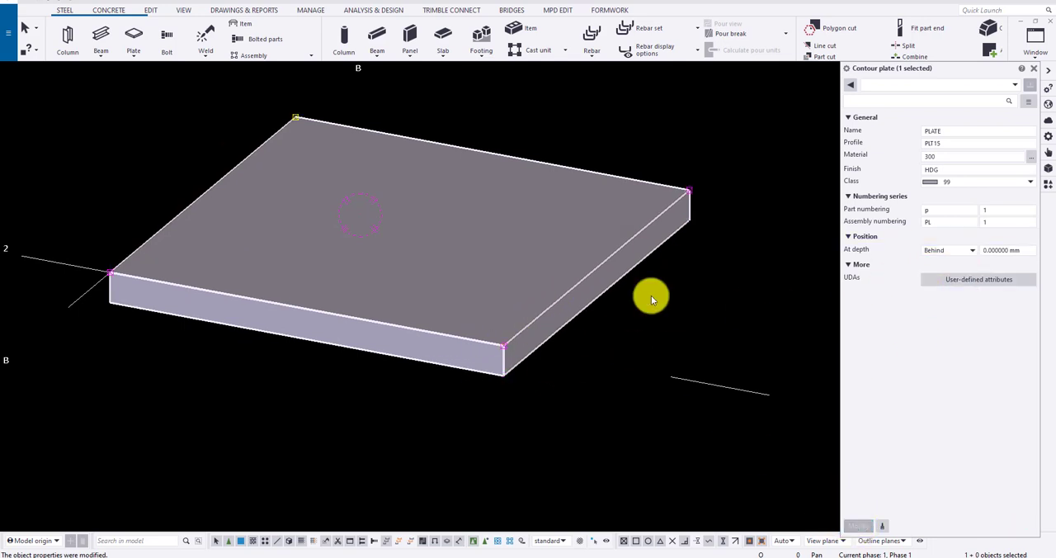
- Apply a depth offset of 100 mm to the square plate
left_click(1026, 249)
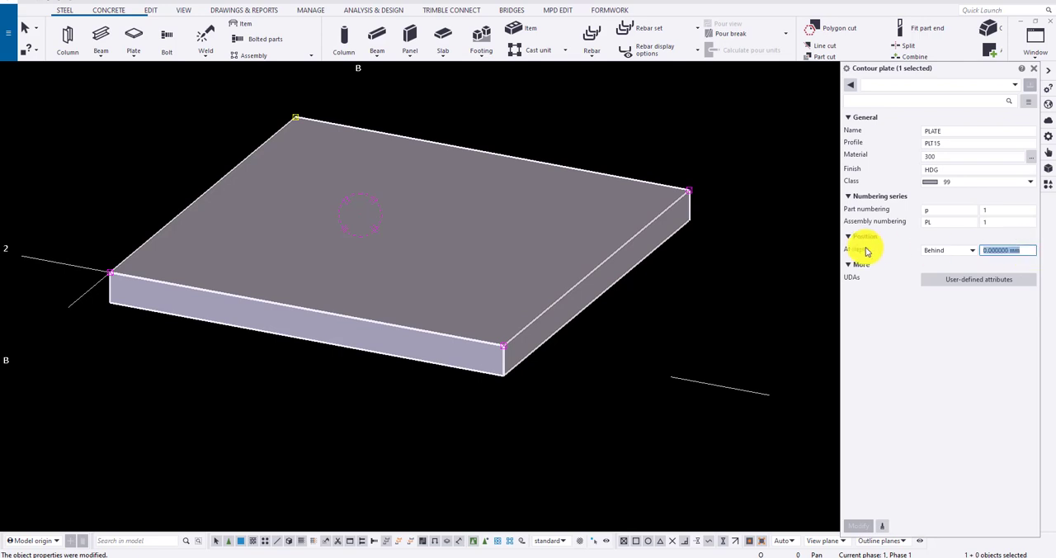
type("100")
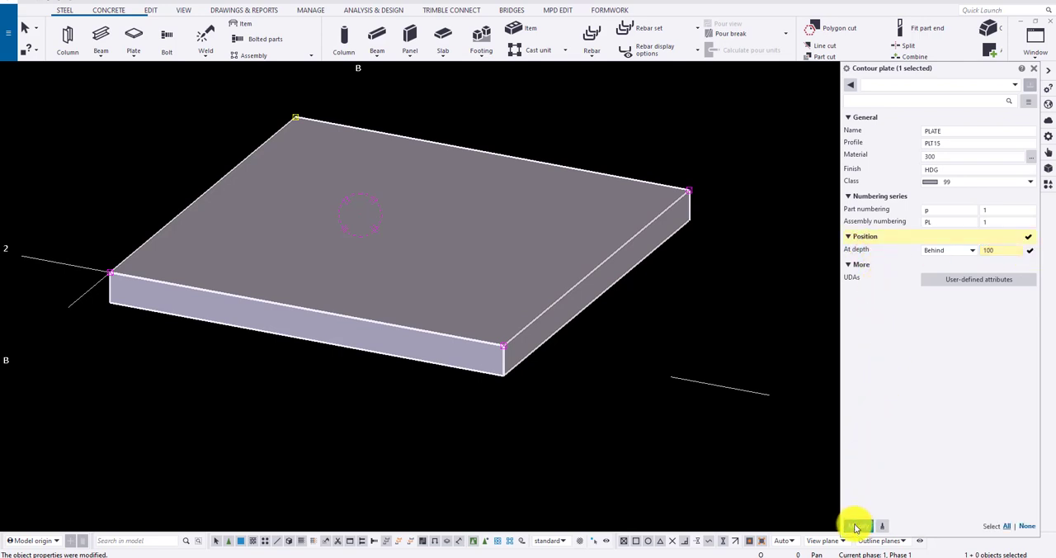
left_click(856, 526)
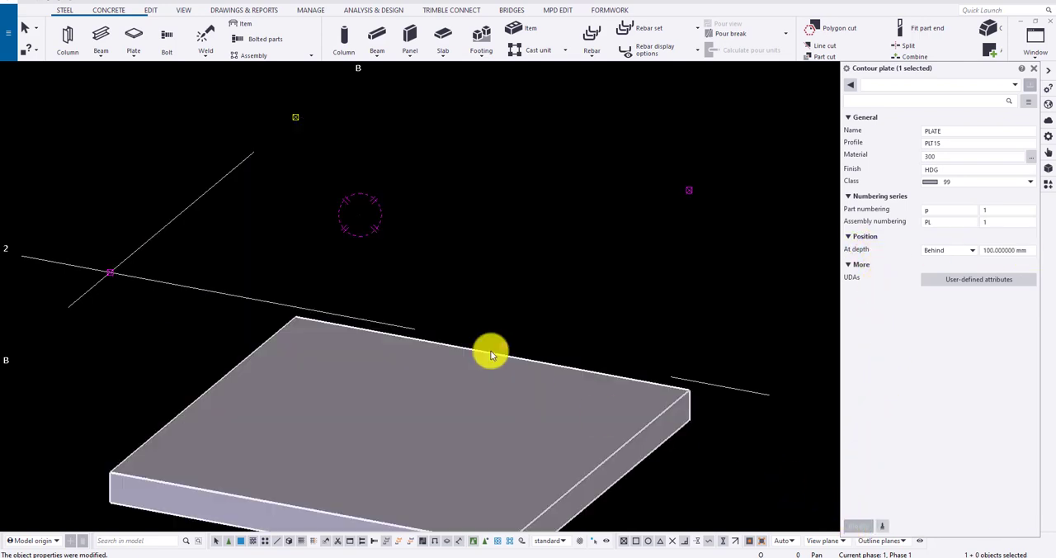
- Set the square plate's depth offset to -50 mm and apply it
left_click(1023, 250)
type("-")
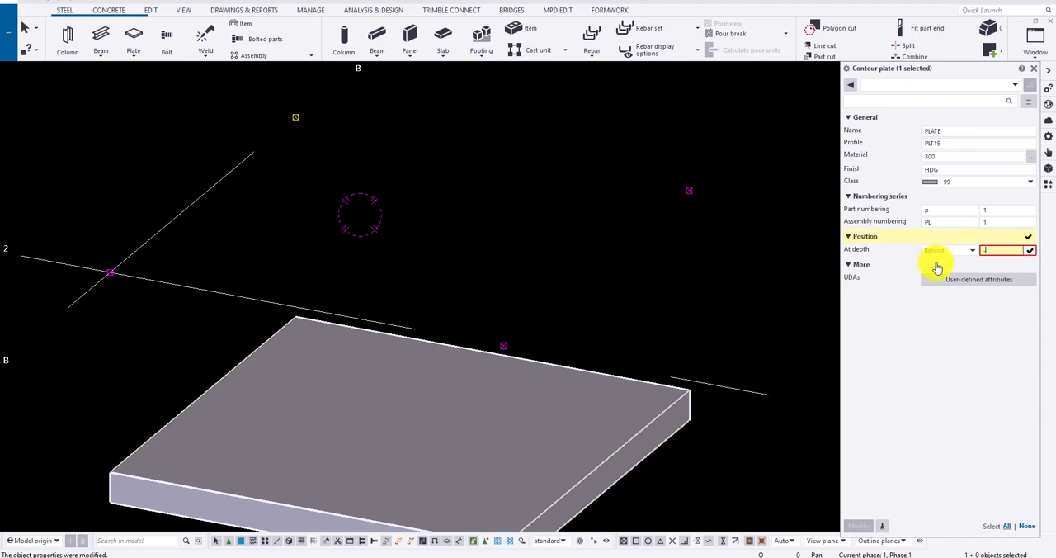
type("50")
left_click(862, 528)
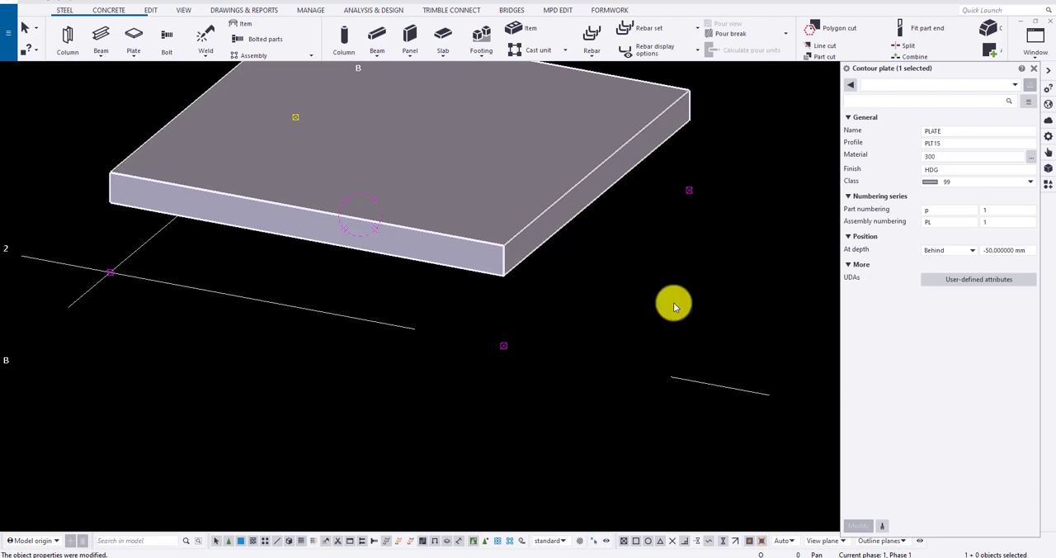
scroll(674, 303, "down", 10)
scroll(355, 282, "down", 3)
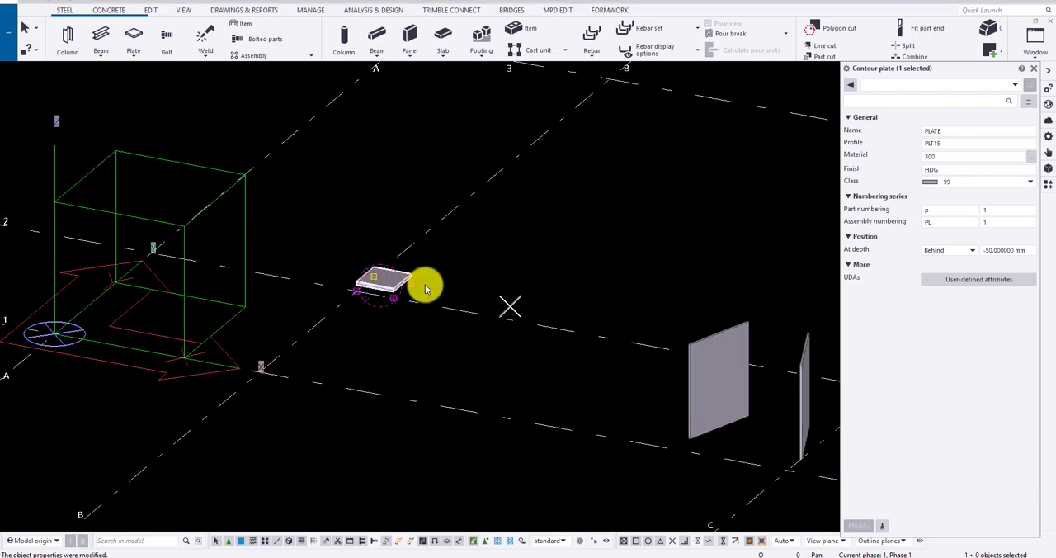
- Join the upright and flat plates with a cylindrical bent plate by parts, and undo the resulting bend
middle_click_drag(515, 304, 253, 267)
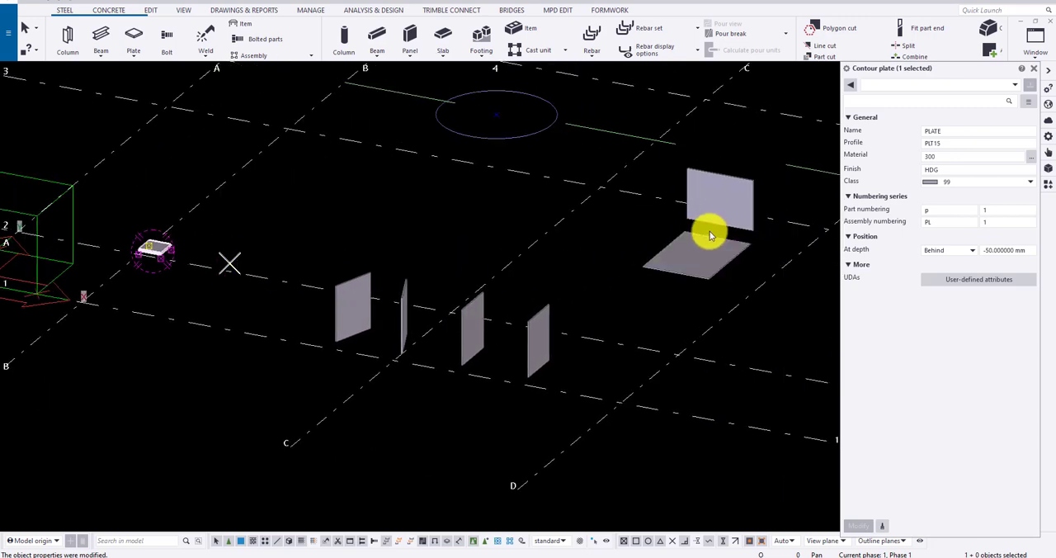
middle_click_drag(708, 228, 547, 250)
scroll(566, 264, "up", 6)
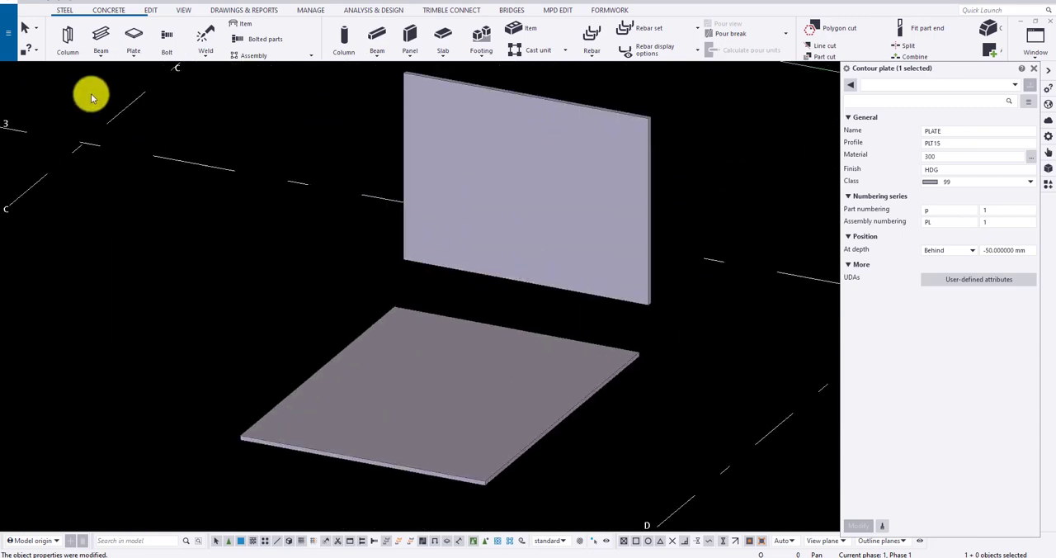
left_click(135, 51)
left_click(165, 101)
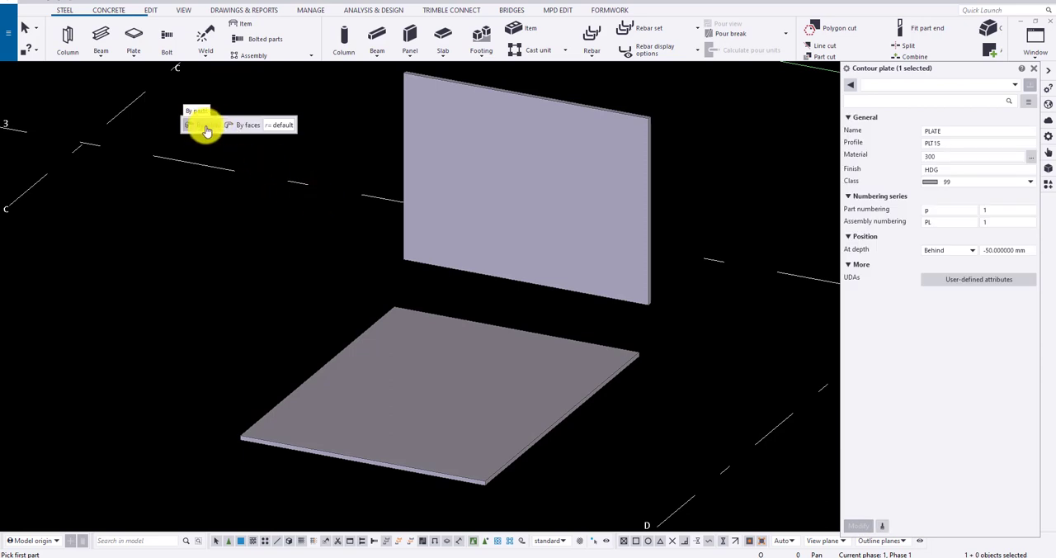
left_click(575, 235)
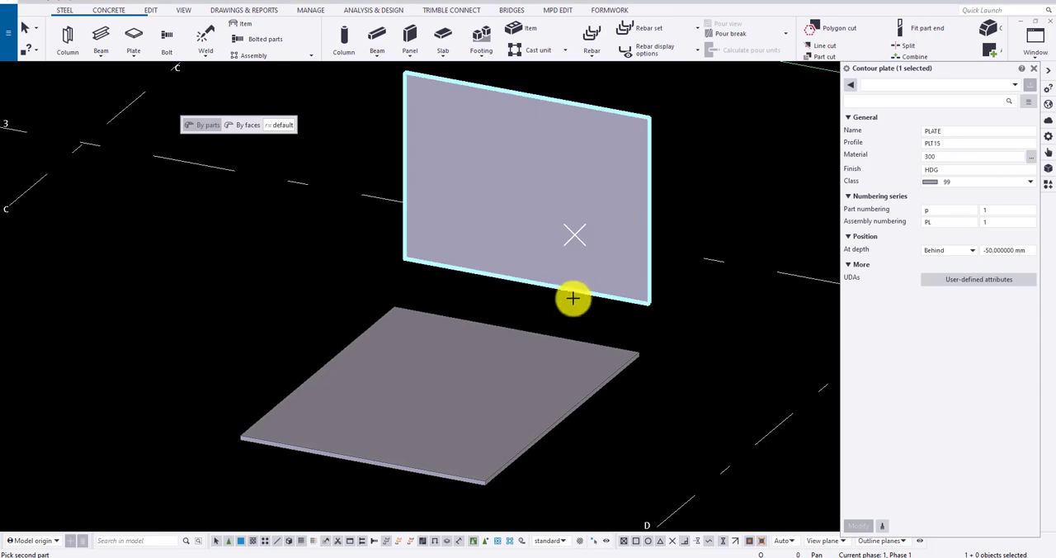
left_click(563, 339)
scroll(650, 315, "down", 2)
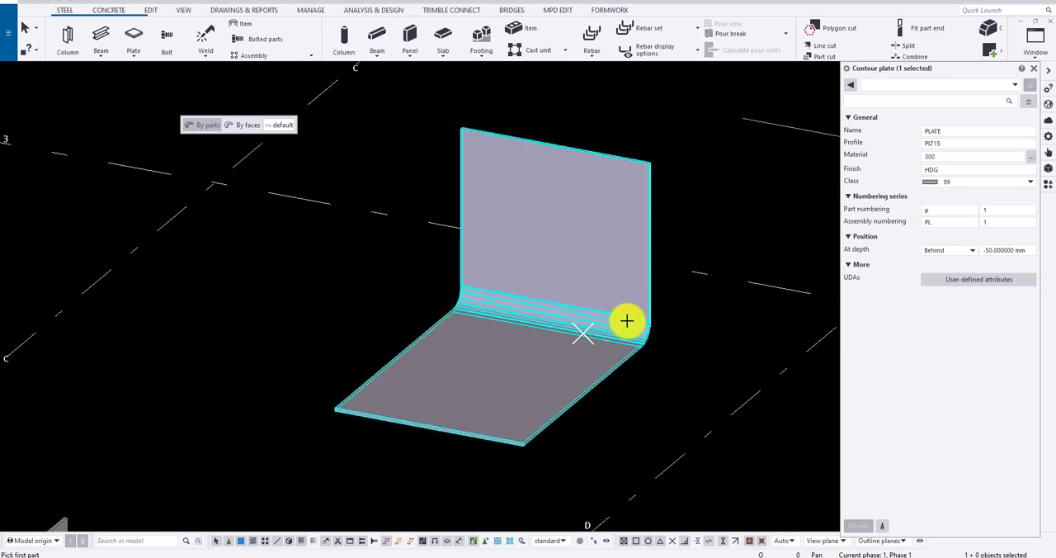
middle_click_drag(627, 321, 564, 326, "ctrl")
scroll(621, 330, "up", 5)
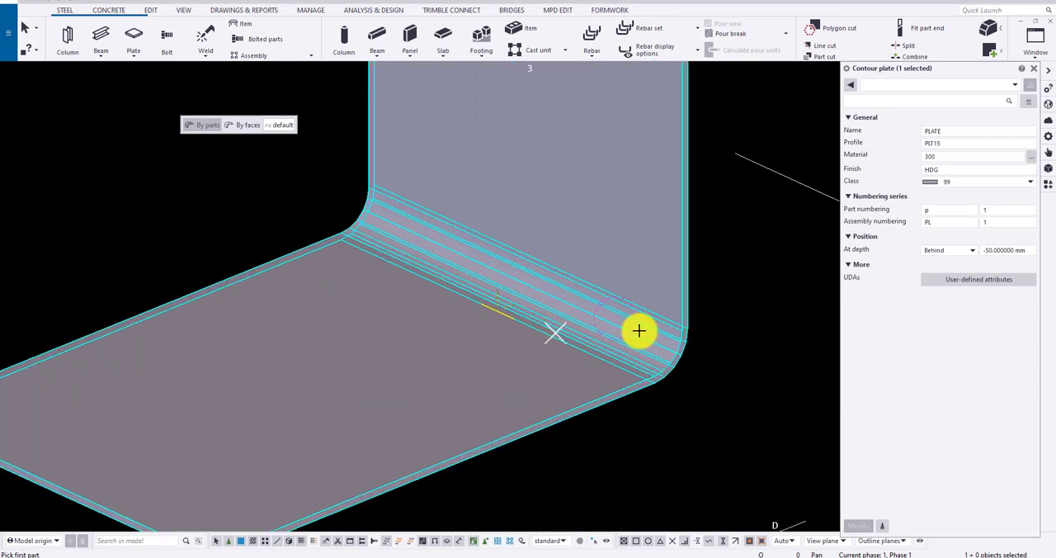
scroll(649, 353, "down", 1)
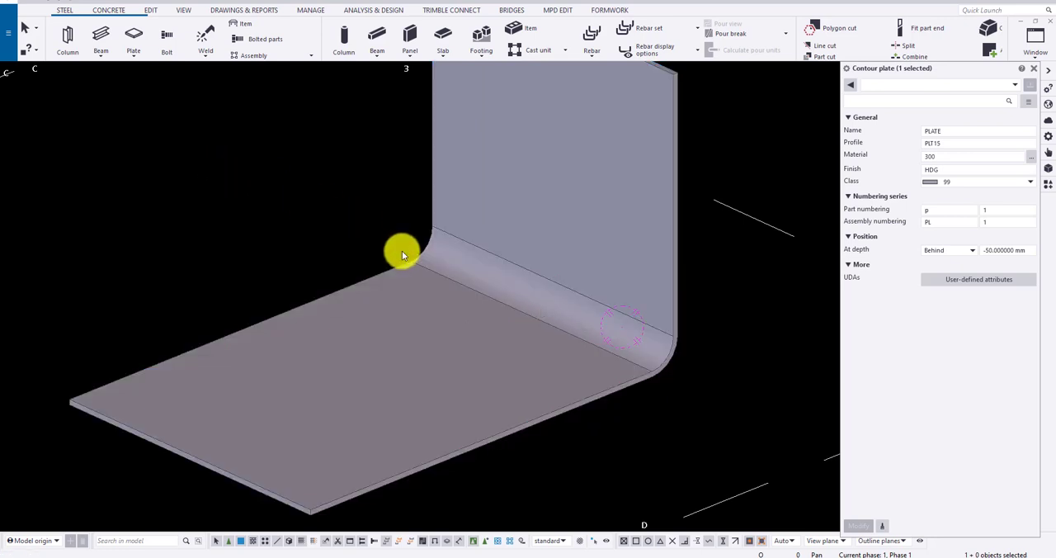
key("ctrl+z")
- Create a cylindrical bent plate by faces between the upright plate's lower edge face and the flat plate's adjacent edge face
left_click(133, 52)
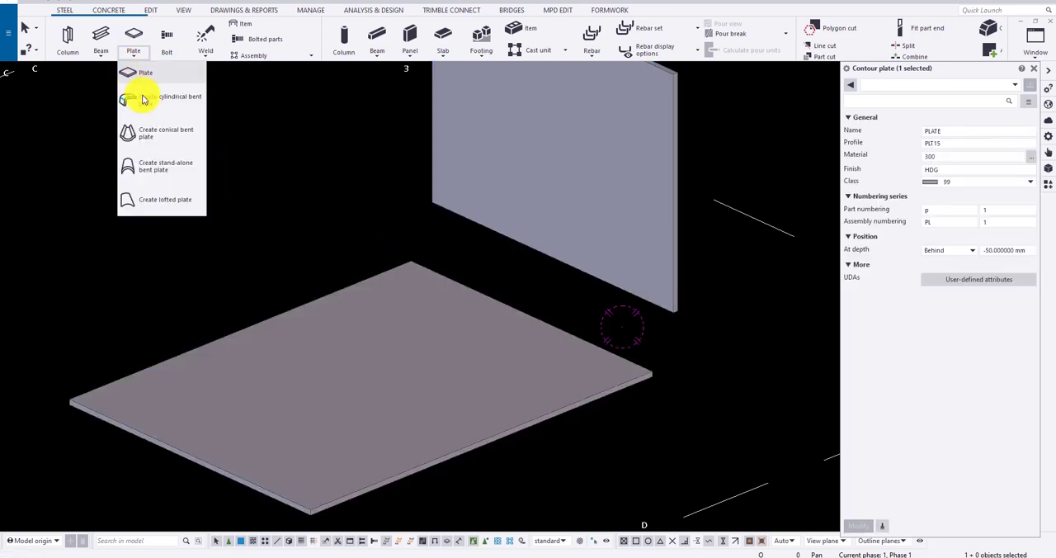
left_click(146, 100)
left_click(224, 129)
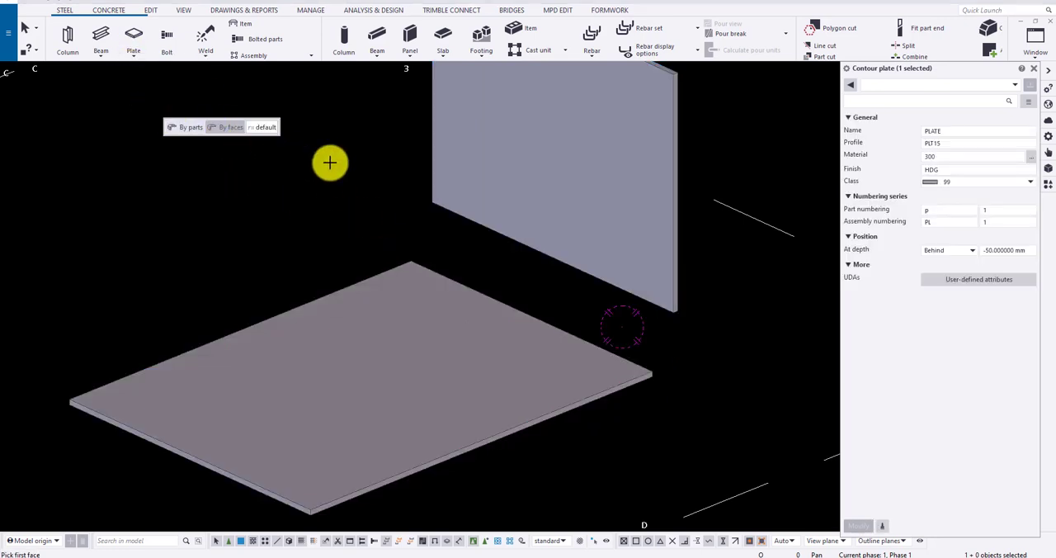
mouse_move(476, 228)
middle_mouse_down("ctrl")
mouse_move(653, 297)
mouse_move(606, 300)
mouse_move(522, 266)
mouse_move(471, 240)
mouse_move(481, 224)
middle_mouse_up("ctrl")
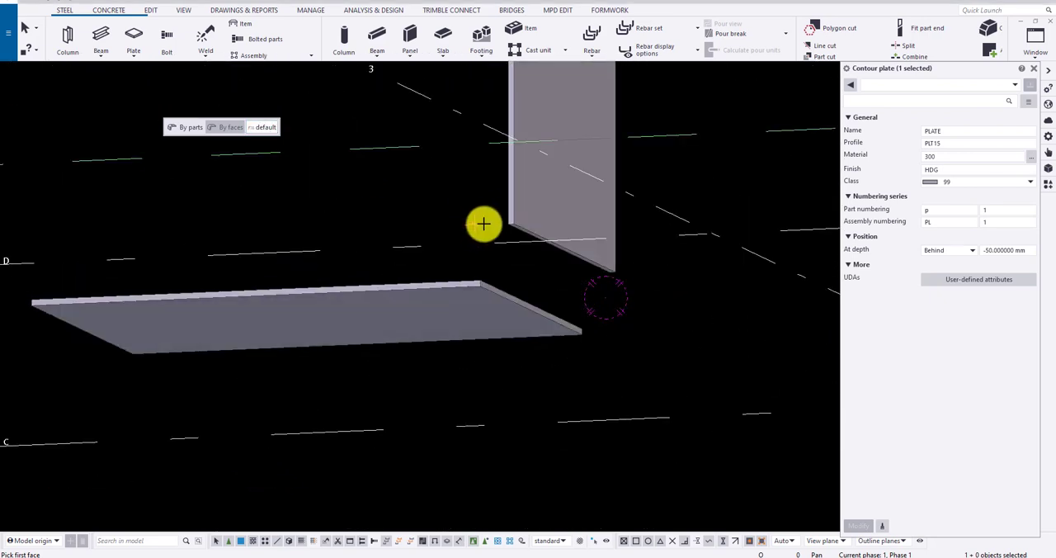
scroll(520, 248, "up", 2)
left_click(537, 224)
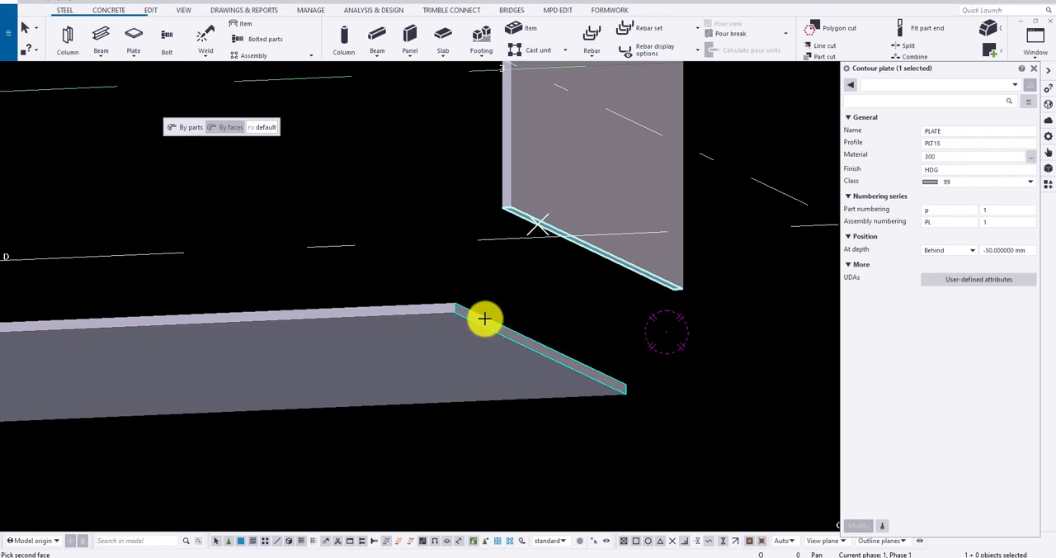
left_click(485, 318)
scroll(484, 318, "down", 3)
middle_click_drag(411, 233, 587, 296, "ctrl")
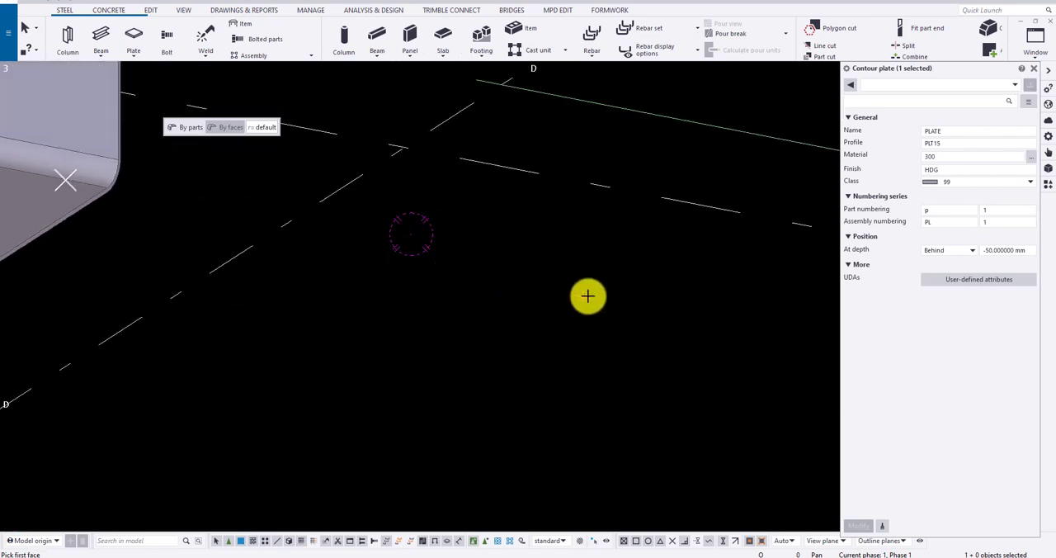
scroll(645, 308, "down", 6)
mouse_move(307, 211)
middle_mouse_down()
mouse_move(440, 257)
mouse_move(525, 244)
middle_mouse_up()
key("Escape")
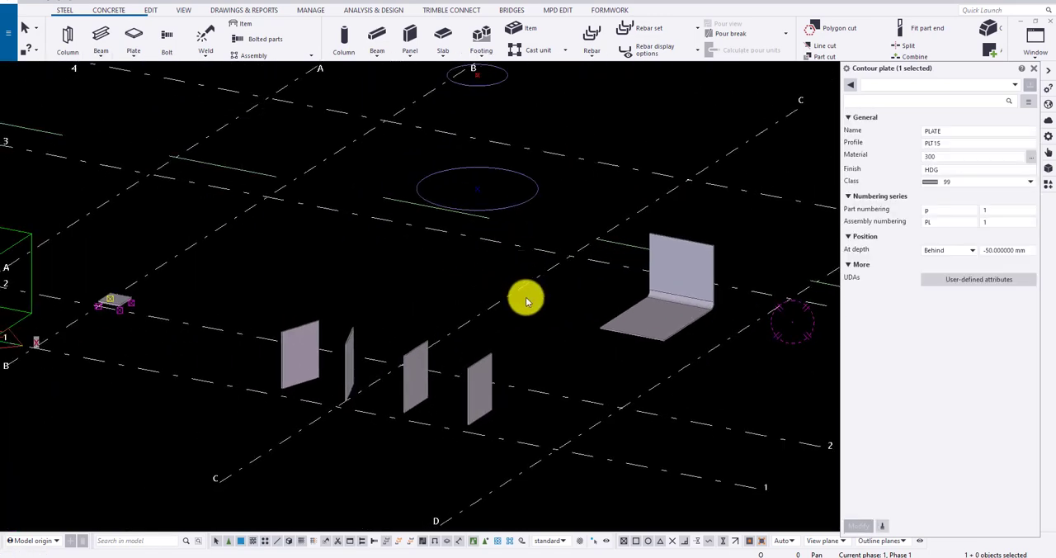
- Create a conical bent plate by parts between the two slanted plates near grid line C, with default radii
left_click(389, 271)
key("ctrl+p")
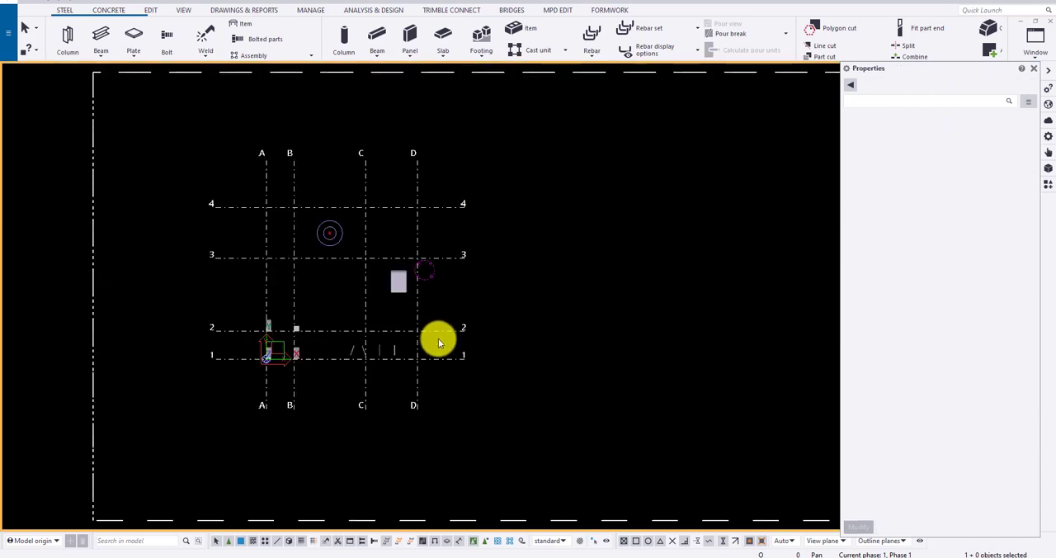
scroll(346, 375, "up", 8)
scroll(248, 276, "up", 2)
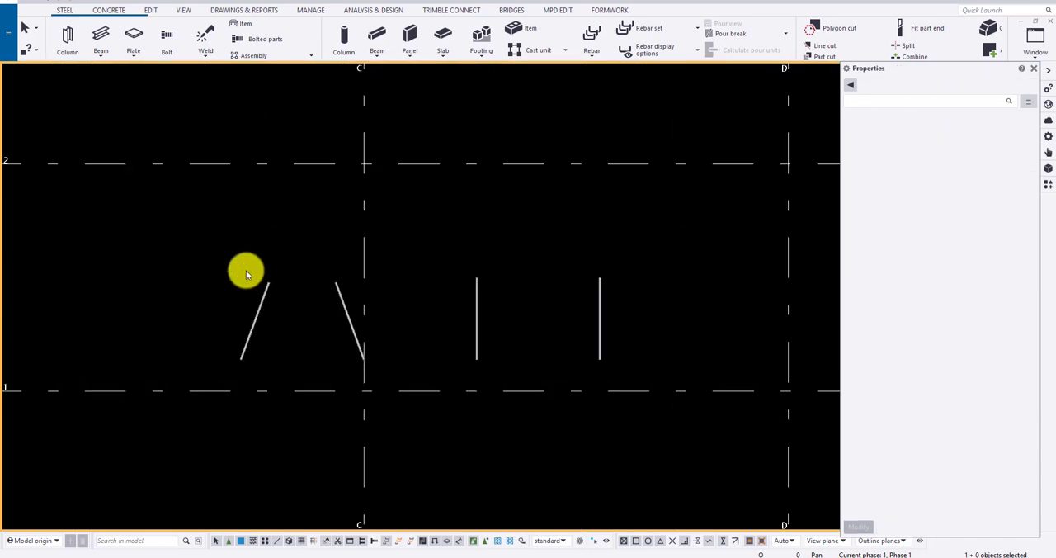
left_click(133, 60)
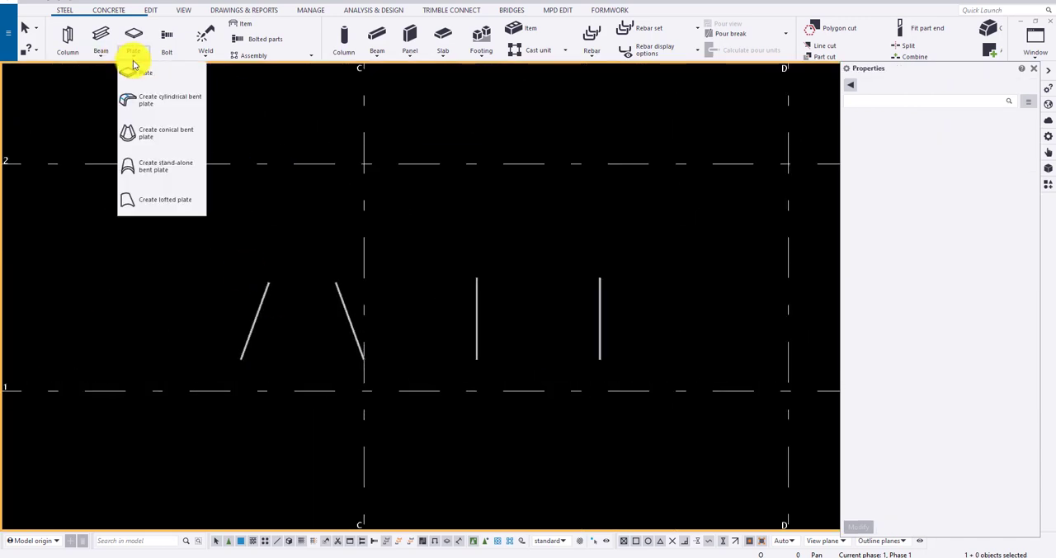
left_click(169, 132)
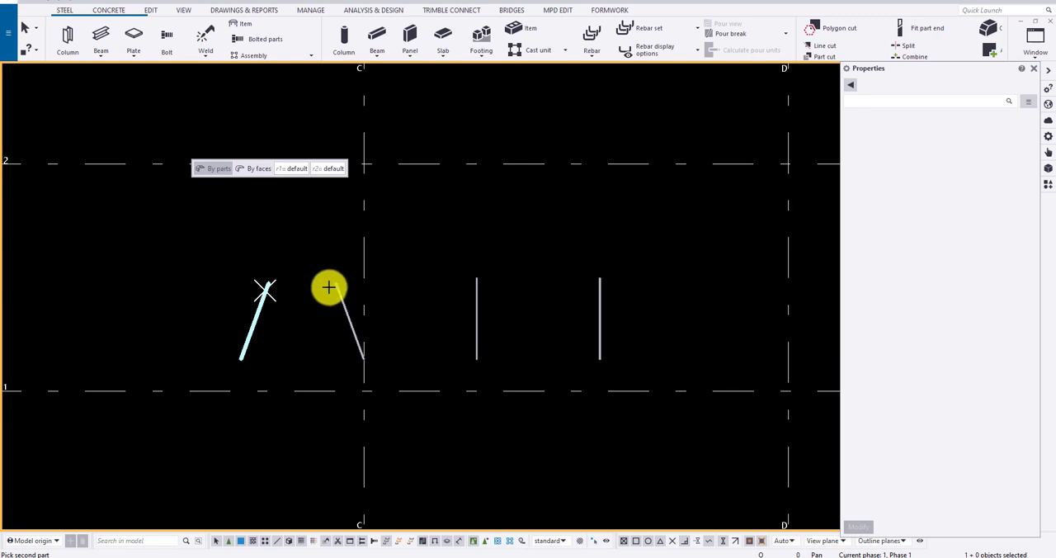
left_click(336, 285)
scroll(285, 274, "up", 3)
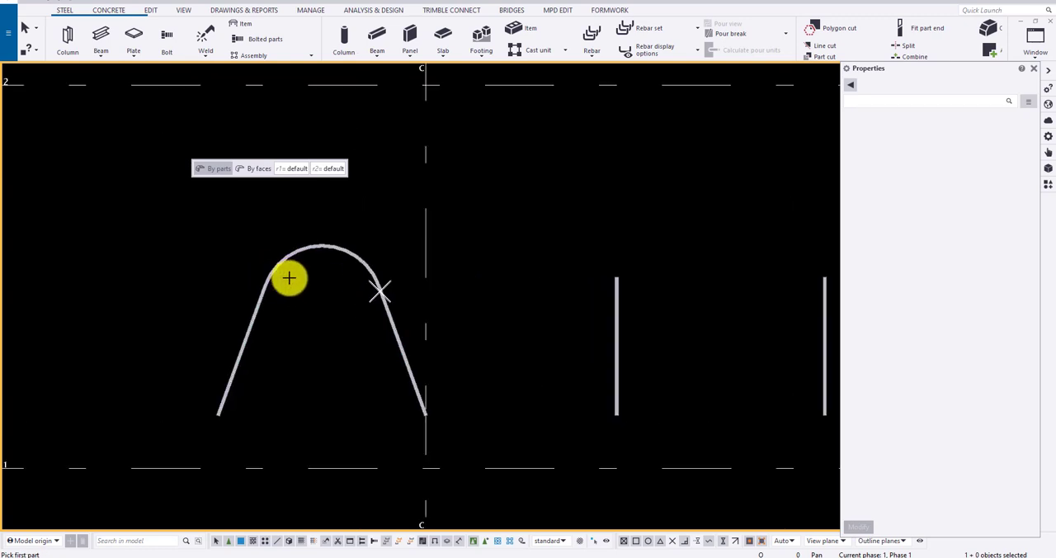
- Try to create a conical bent plate by parts between the two parallel plates between grid lines C and D
scroll(254, 242, "down", 3)
middle_click_drag(363, 264, 288, 264)
left_click(392, 281)
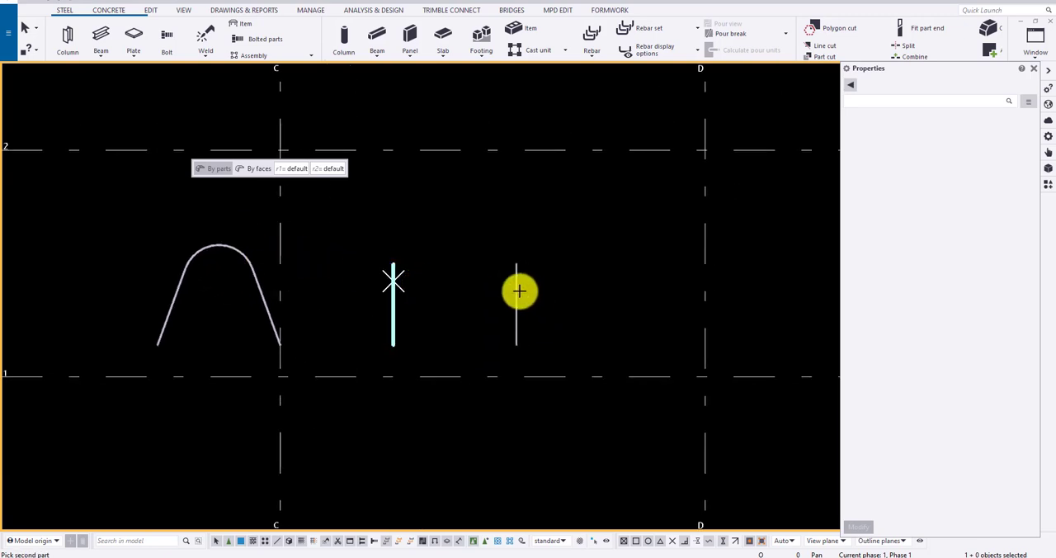
left_click(516, 291)
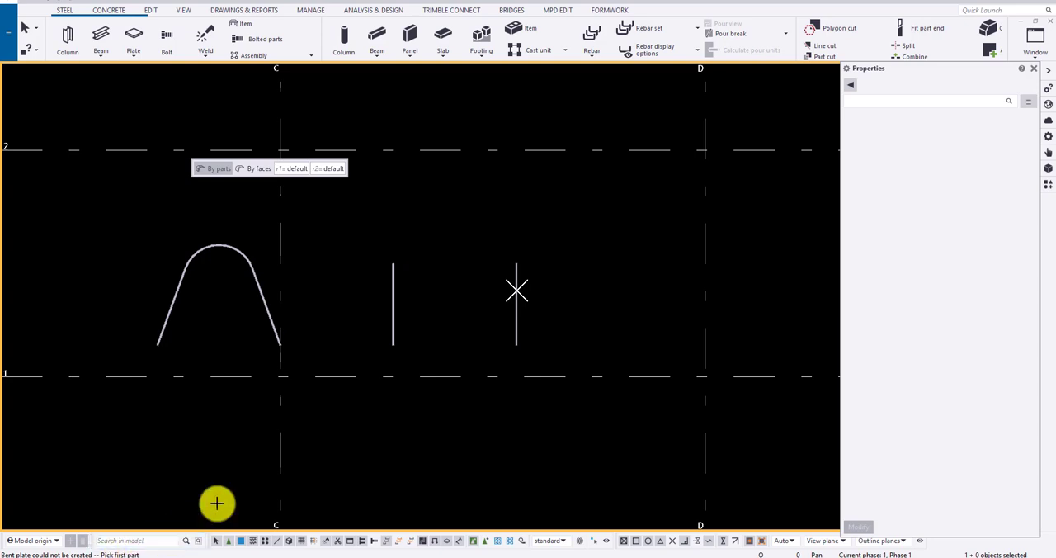
- Join the two parallel plates with a conical bent plate by faces, using their matching vertical edge faces and default radii
scroll(419, 379, "down", 2)
middle_click_drag(495, 345, 227, 280, "ctrl")
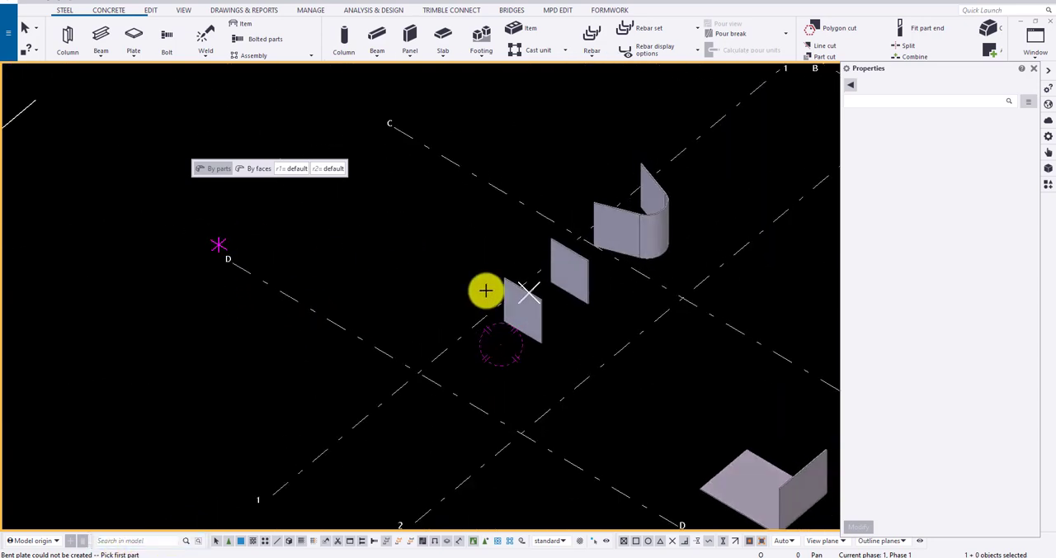
scroll(528, 297, "up", 5)
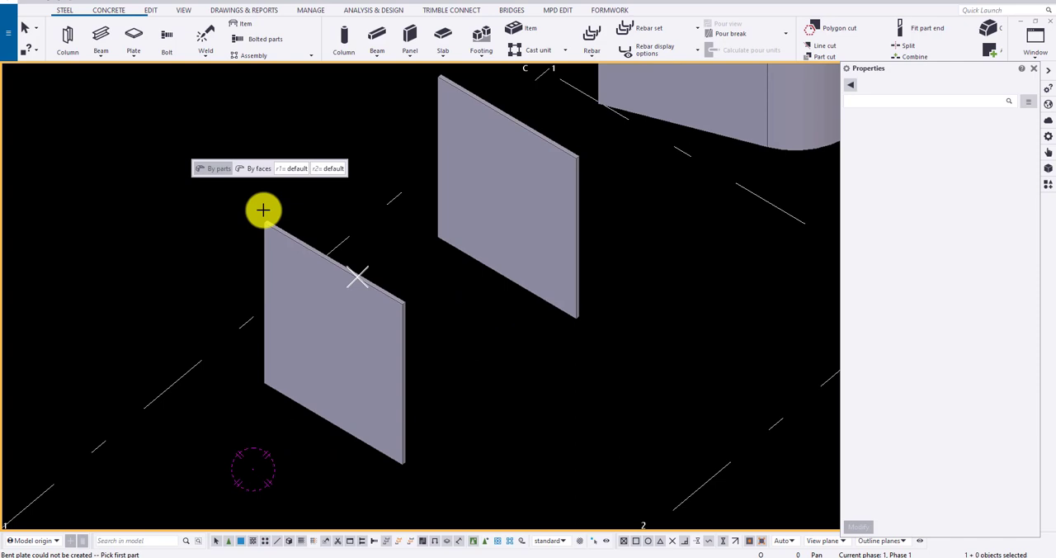
left_click(256, 168)
scroll(545, 243, "up", 2)
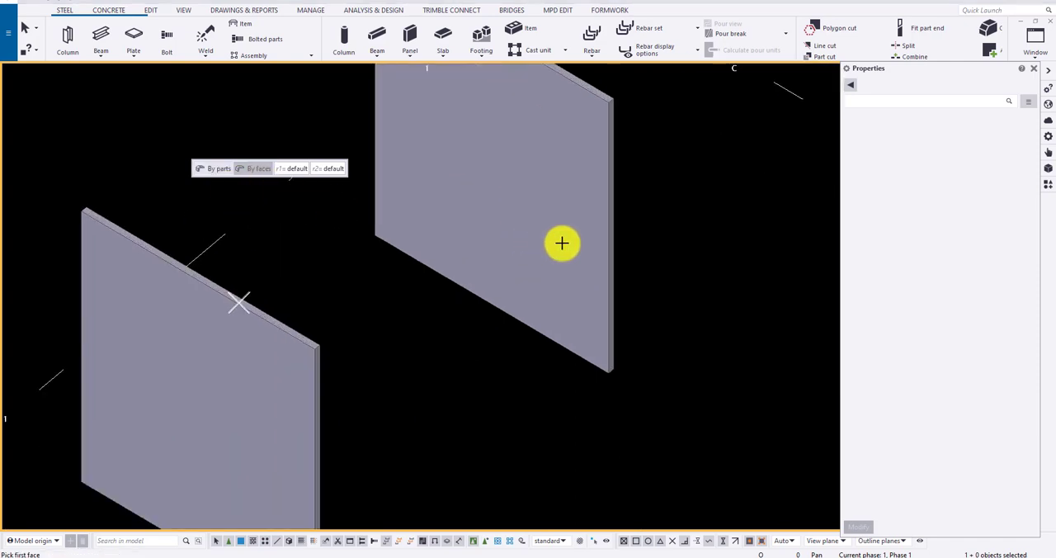
left_click(611, 241)
left_click(317, 380)
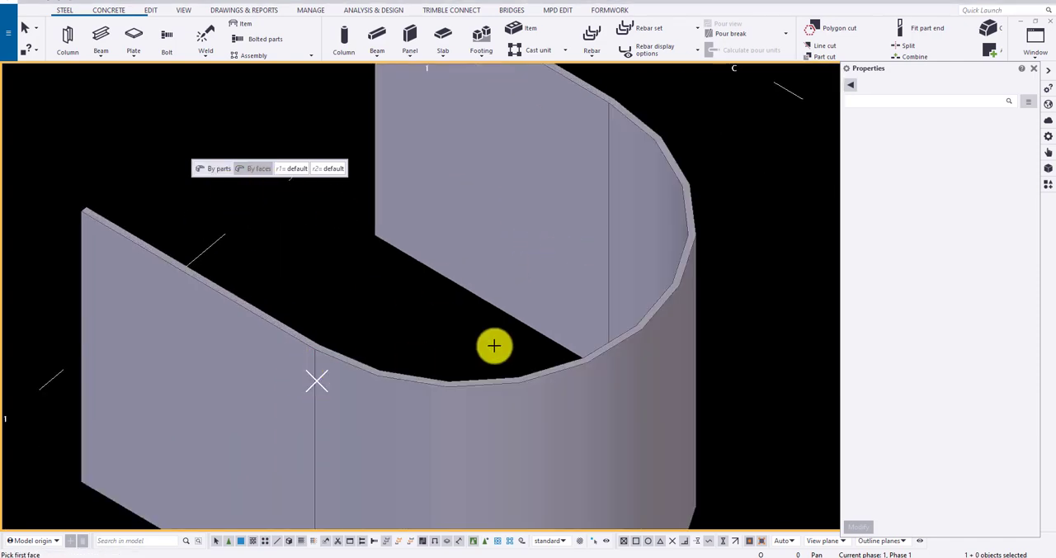
scroll(533, 298, "down", 4)
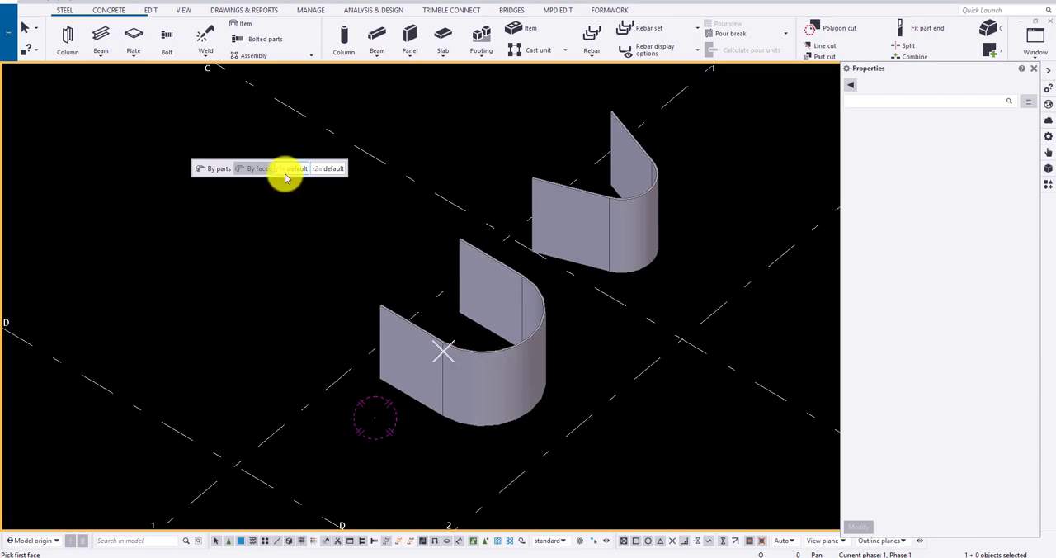
scroll(553, 299, "down", 2)
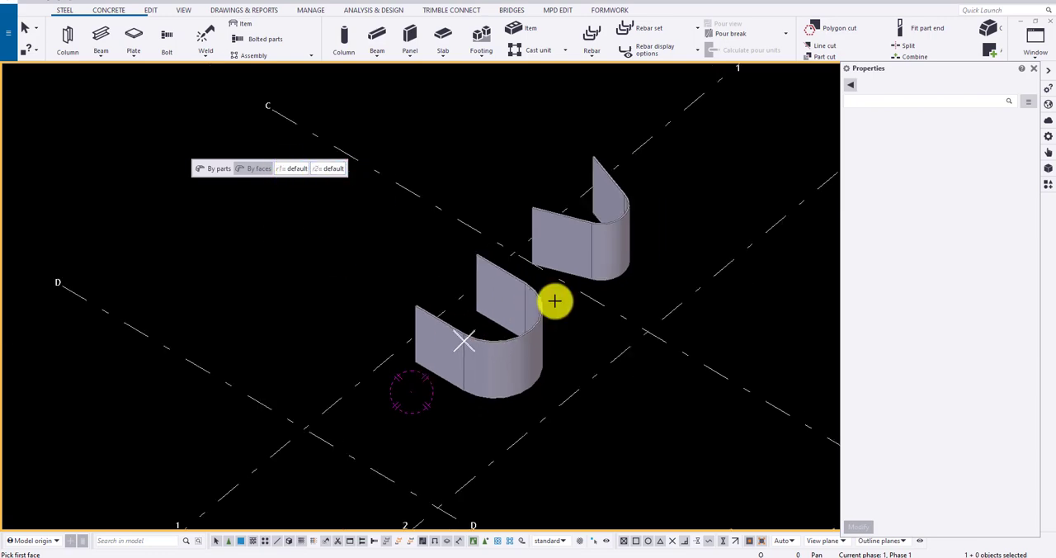
key("Escape")
- Start a stand-alone bent plate with a semicircular base arc of 550 mm radius along grid line 3, centred on grid intersection A-3
scroll(368, 297, "down", 5)
middle_click_drag(361, 296, 640, 332, "ctrl")
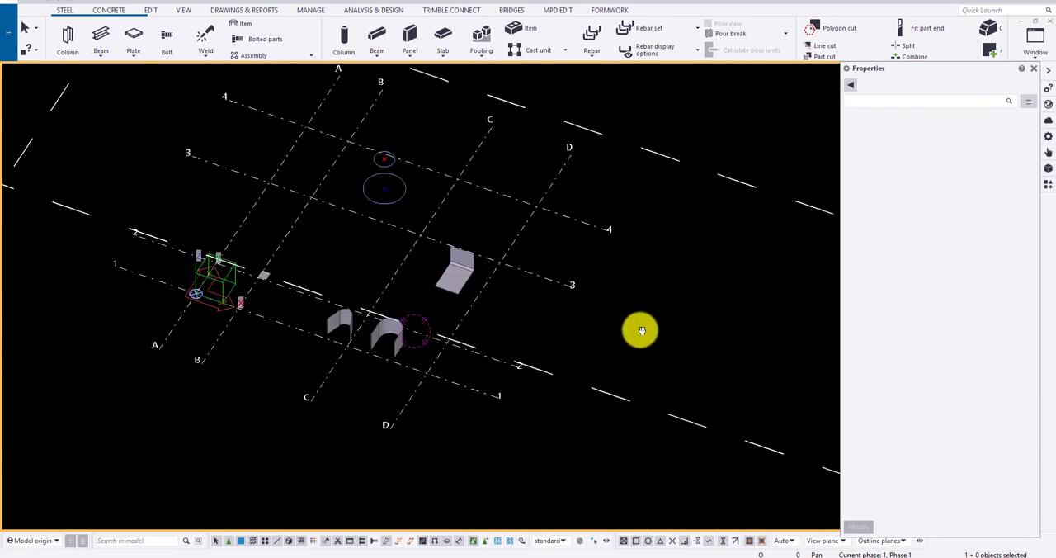
scroll(412, 211, "up", 4)
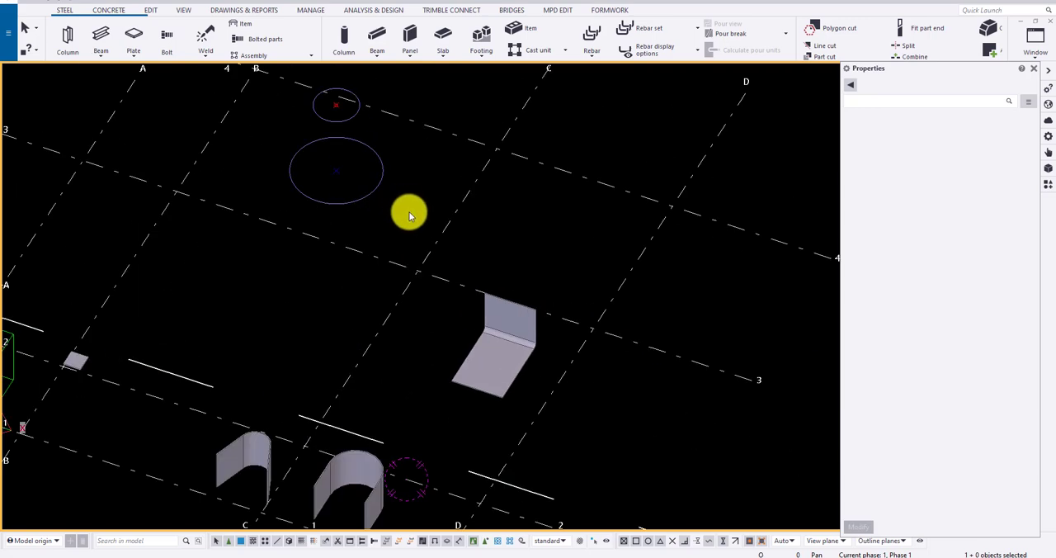
left_click(133, 54)
left_click(165, 168)
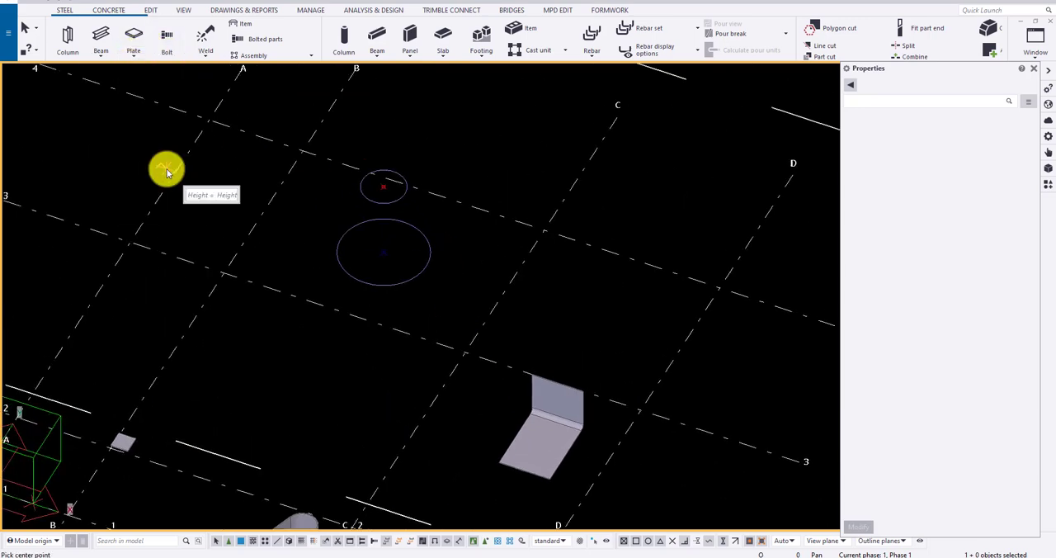
scroll(363, 233, "up", 5)
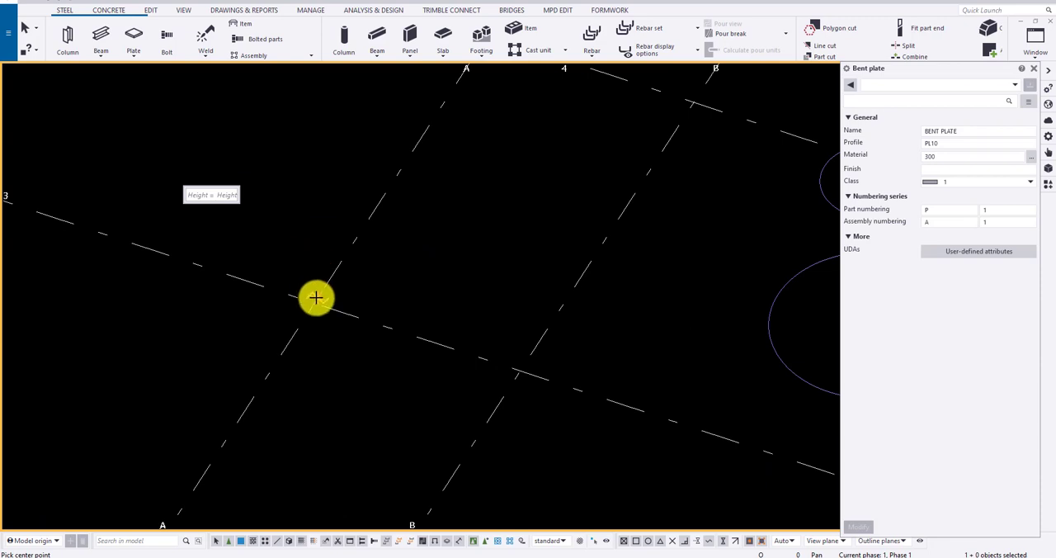
left_click(313, 300)
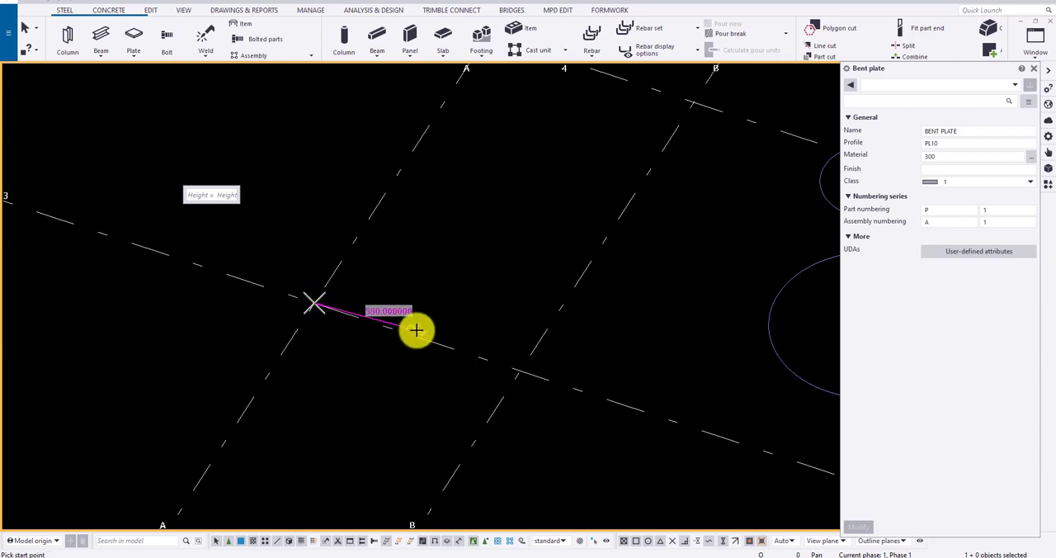
type("550")
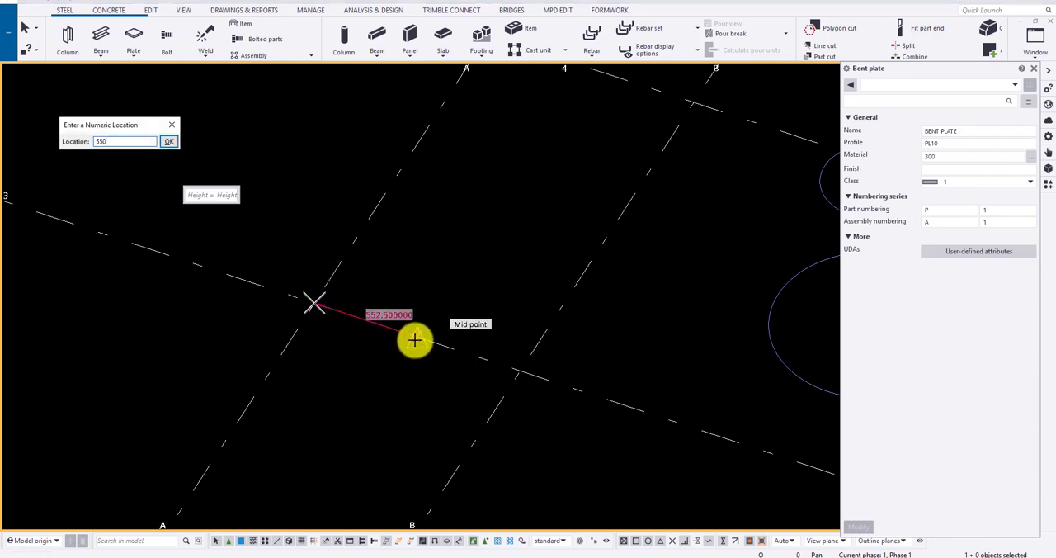
key("Return")
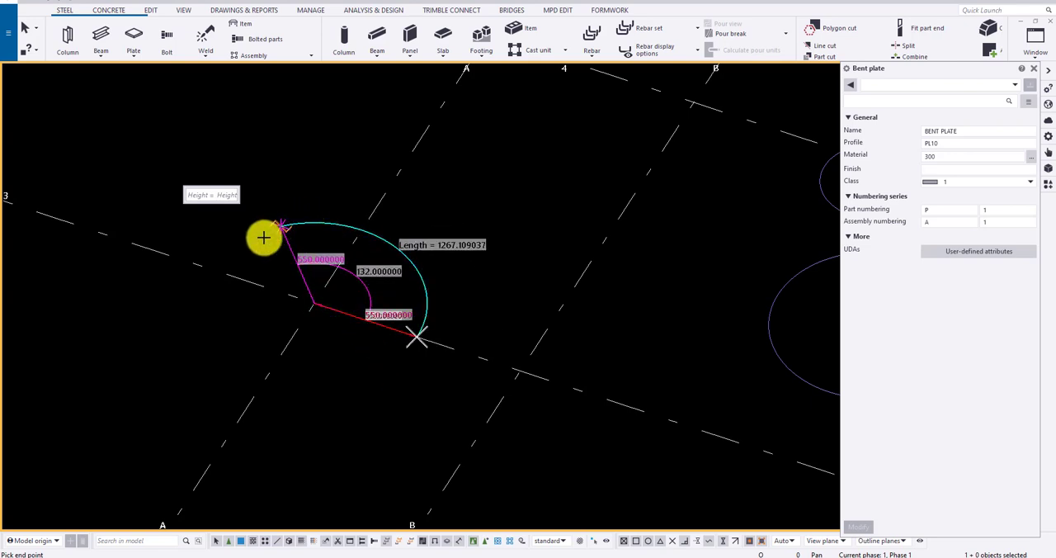
left_click(228, 274)
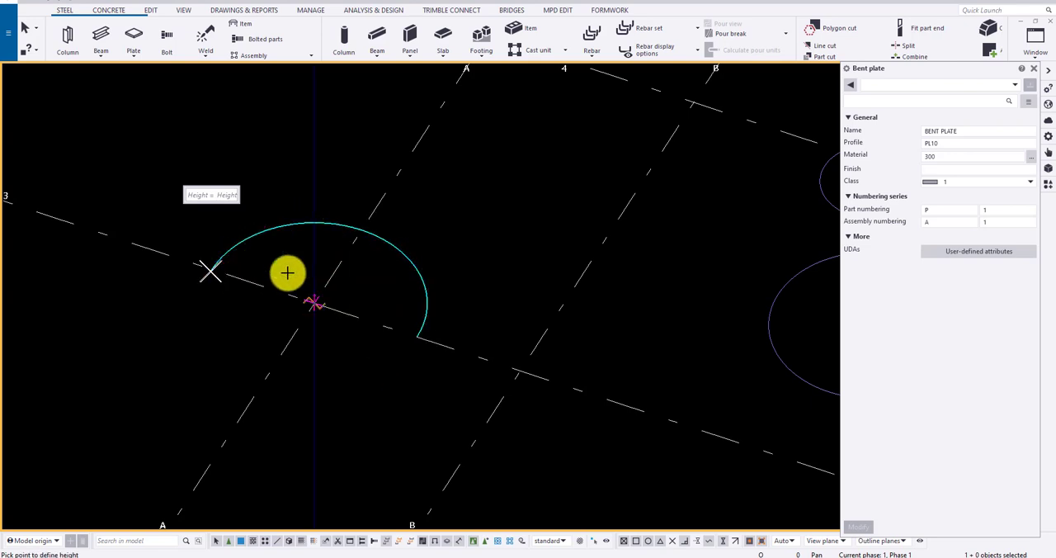
- Give the stand-alone bent plate a height of 1000 mm and finish it with a top arc of smaller radius
scroll(360, 278, "down", 2)
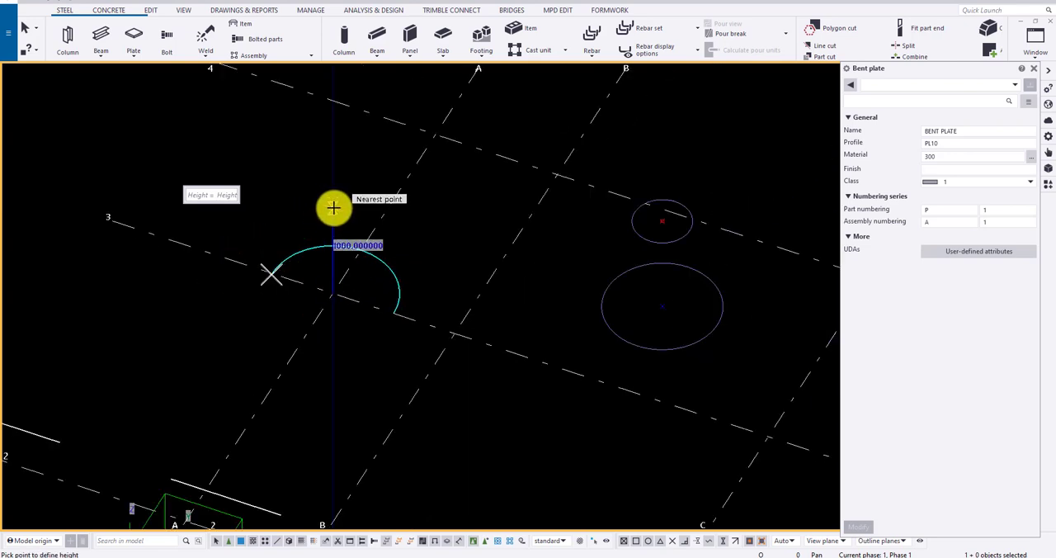
left_click(333, 208)
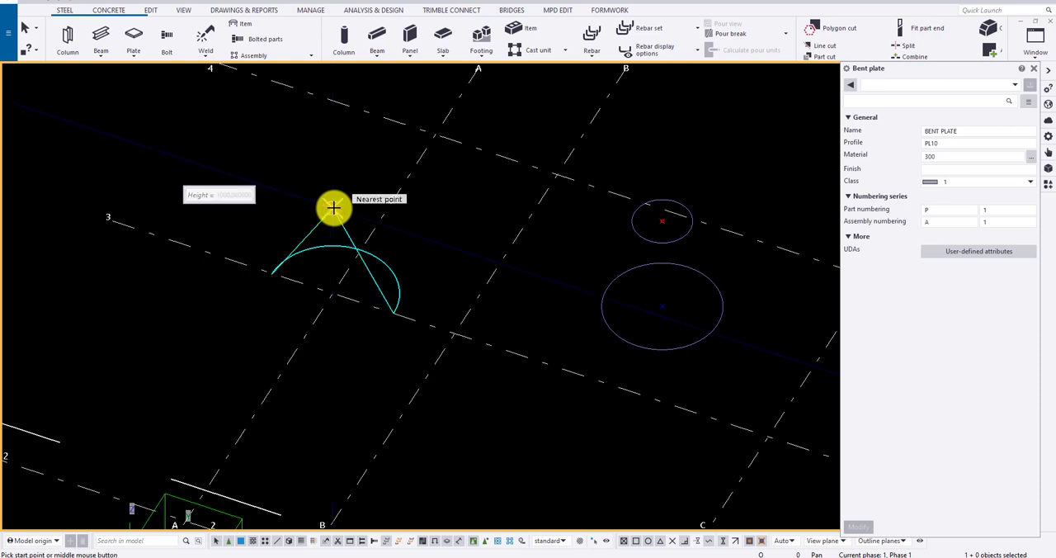
type("250")
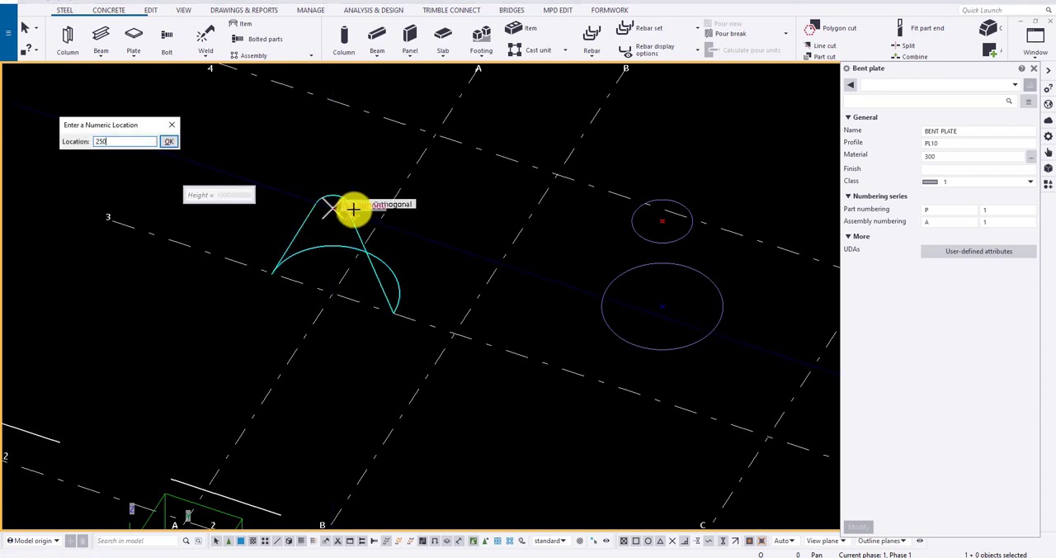
key("Return")
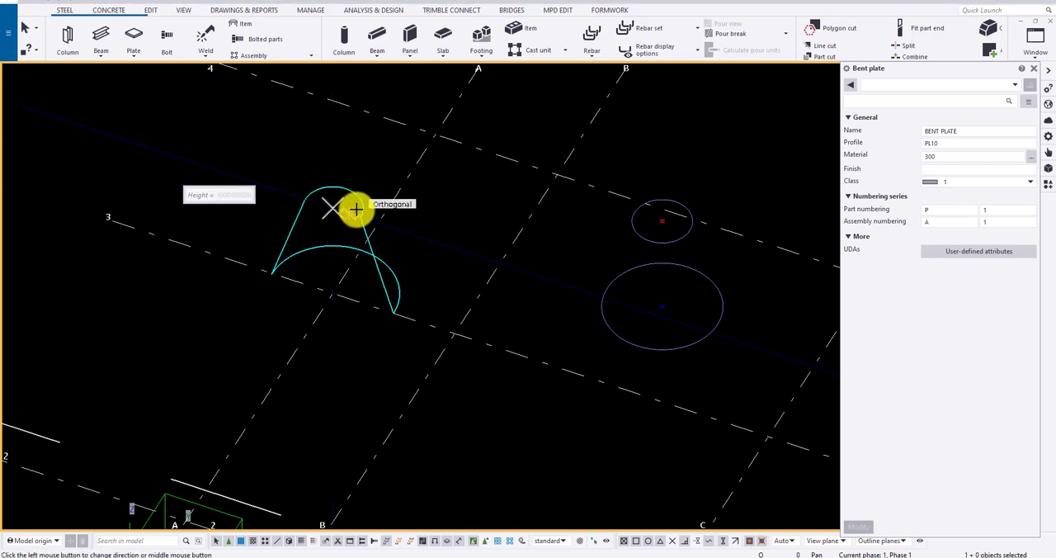
middle_click(415, 295)
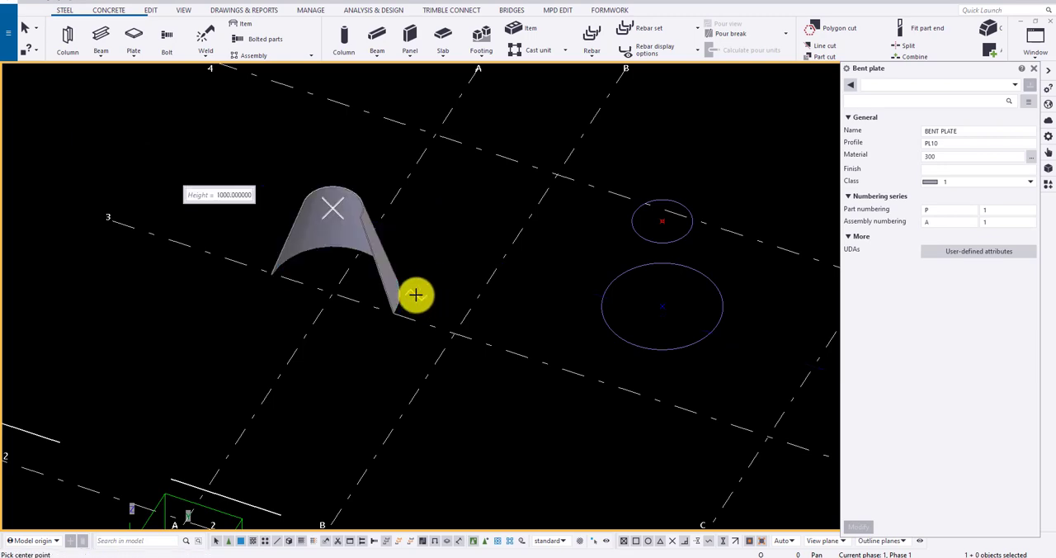
scroll(382, 255, "down", 3)
key("Escape")
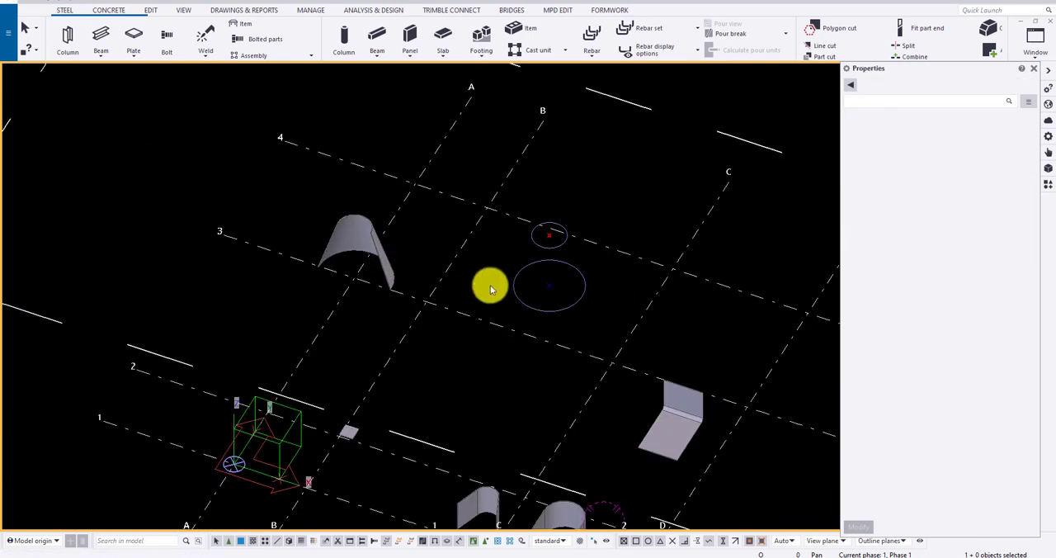
- Start creating a lofted plate at the two construction circles between grid lines B and C
scroll(547, 282, "up", 5)
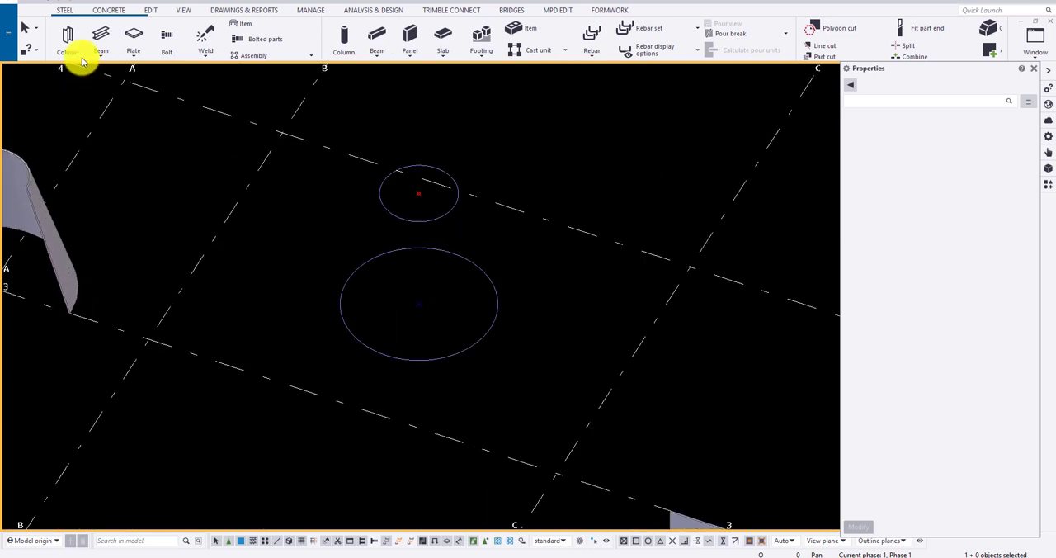
left_click(136, 54)
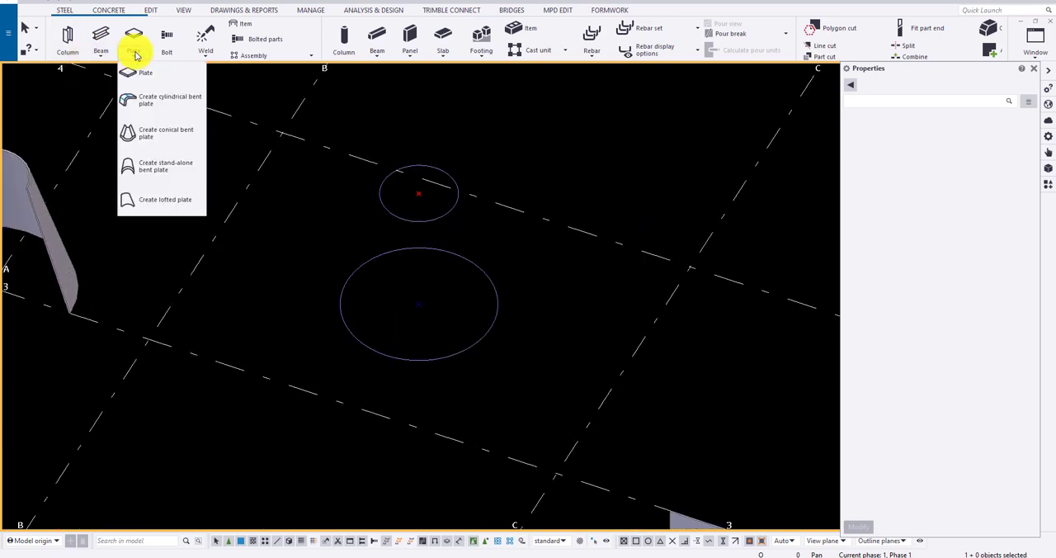
left_click(164, 200)
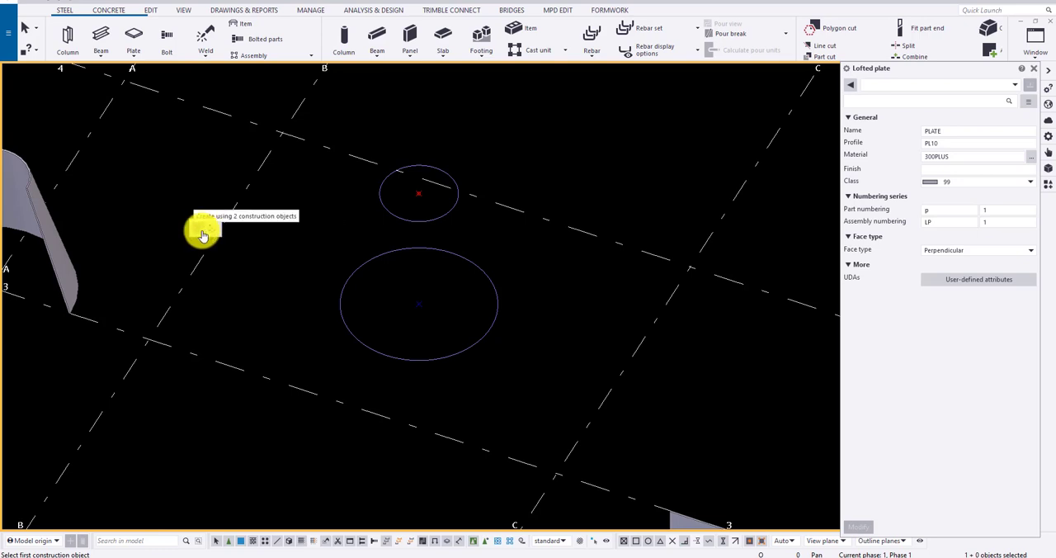
- Try to create a lofted plate from the lower construction circle alone with an inward offset, and undo it
left_click(211, 232)
left_click(469, 263)
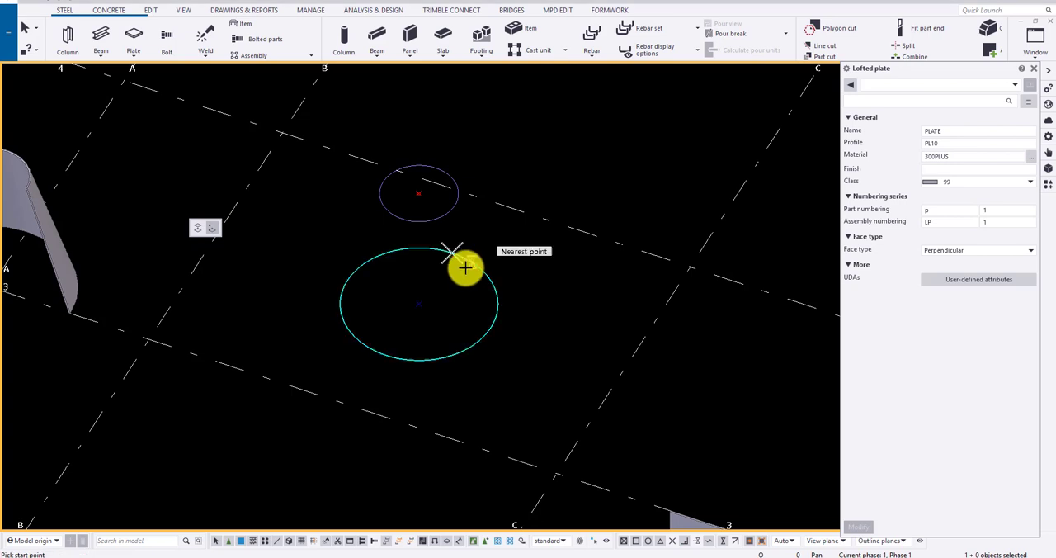
scroll(427, 290, "up", 4)
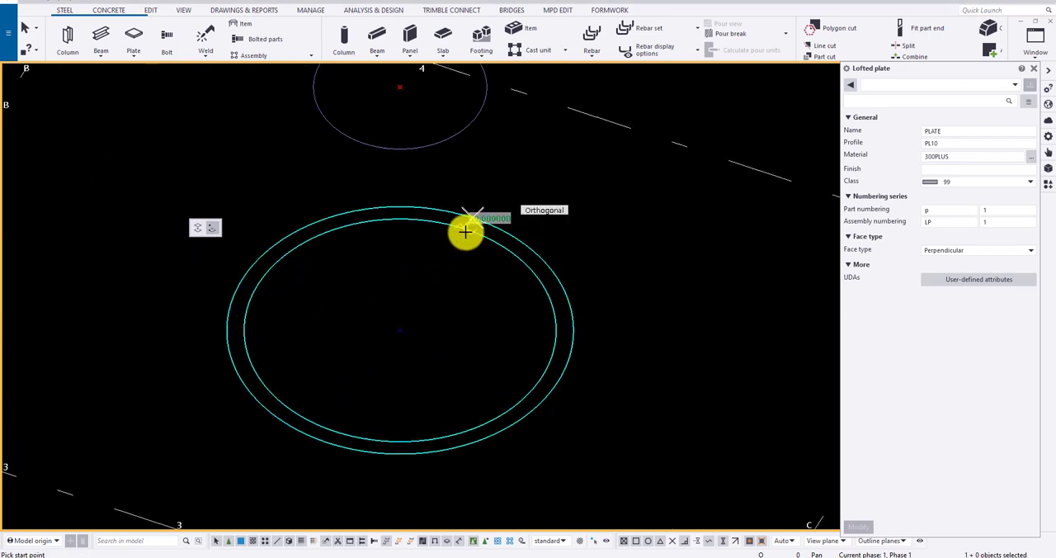
left_click(466, 232)
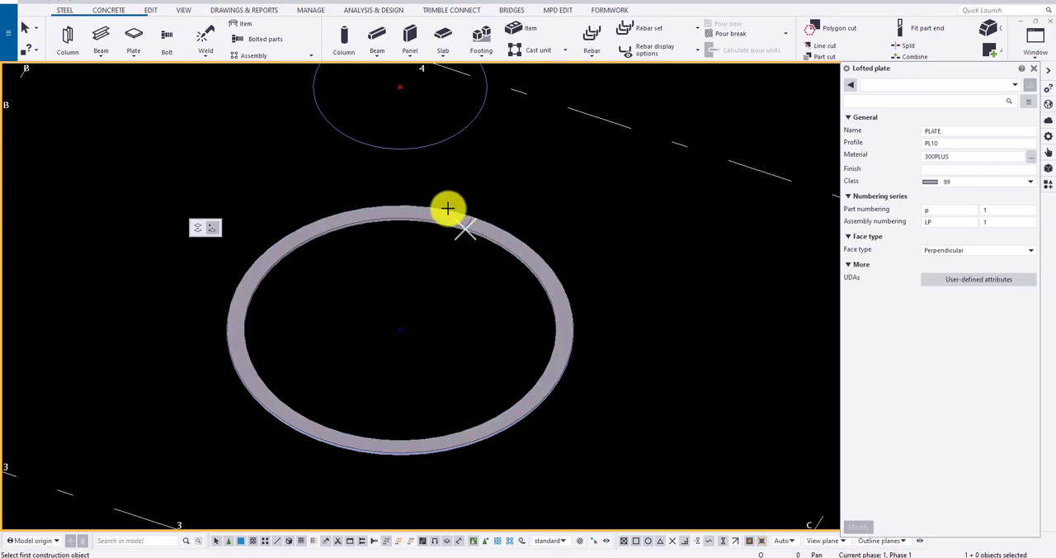
scroll(481, 239, "down", 2)
key("ctrl+z")
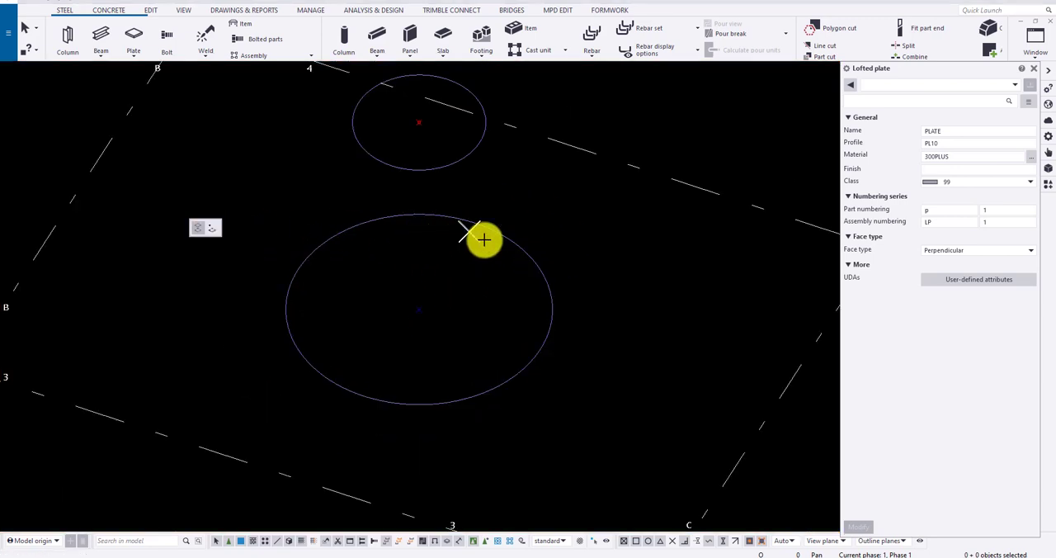
- Create a lofted plate between the large lower and the small upper construction circle, using two construction objects
left_click(501, 236)
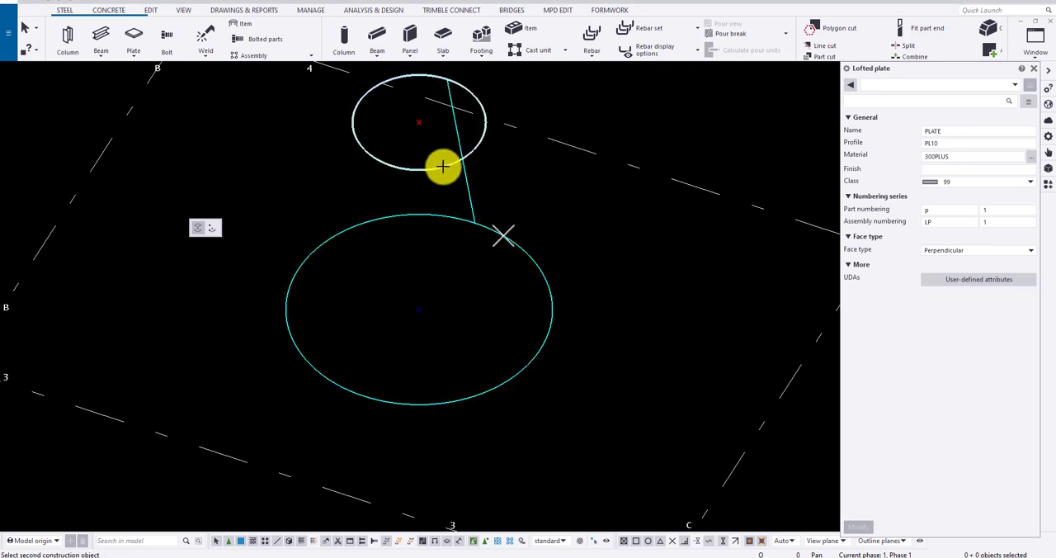
left_click(443, 166)
middle_click_drag(441, 165, 491, 175, "ctrl")
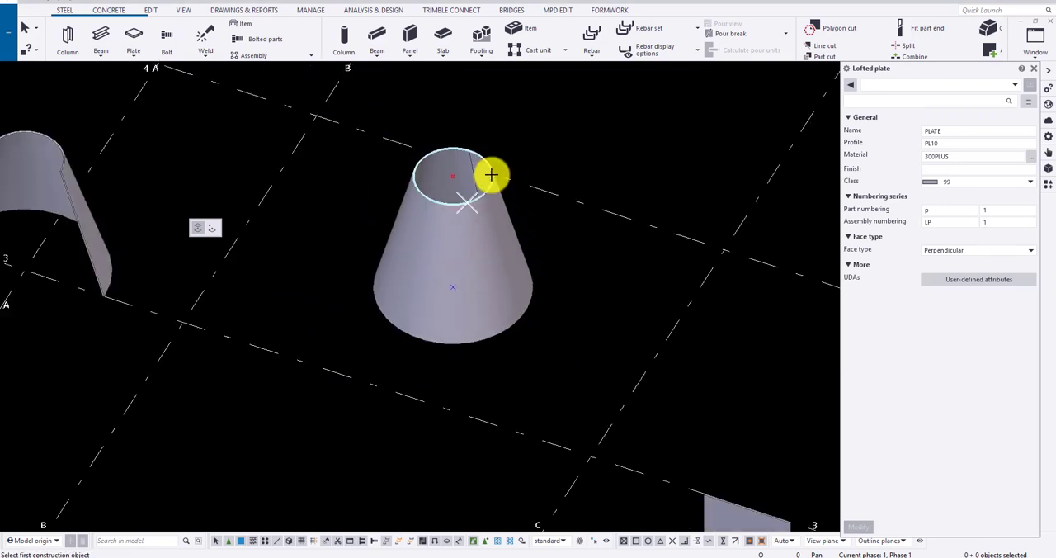
scroll(499, 215, "up", 3)
key("Escape")
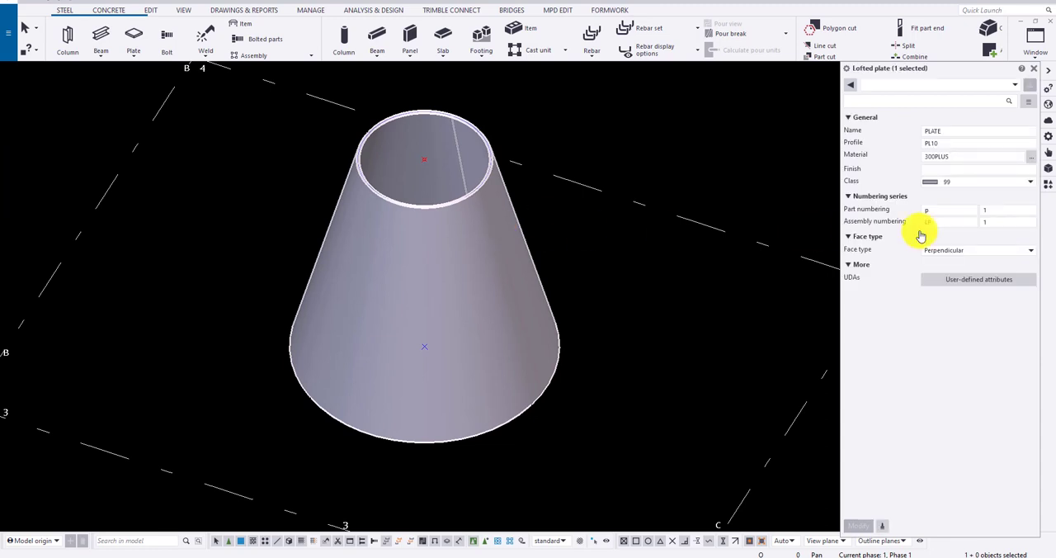
- Change the lofted plate's face type to Bounded by curved planes and inspect its upper rim
scroll(471, 148, "up", 3)
middle_click_drag(517, 207, 502, 138, "ctrl")
scroll(546, 200, "up", 6)
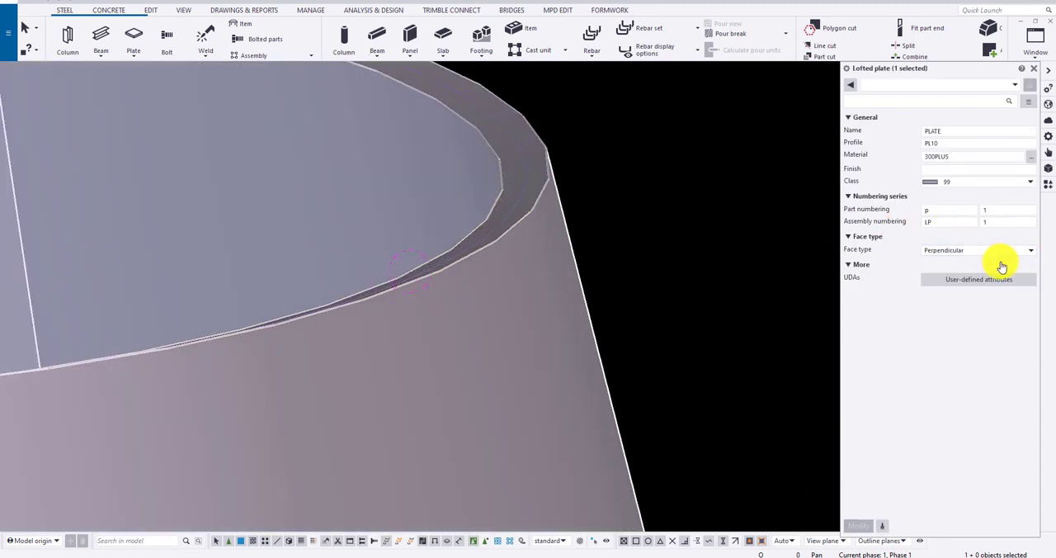
left_click(980, 255)
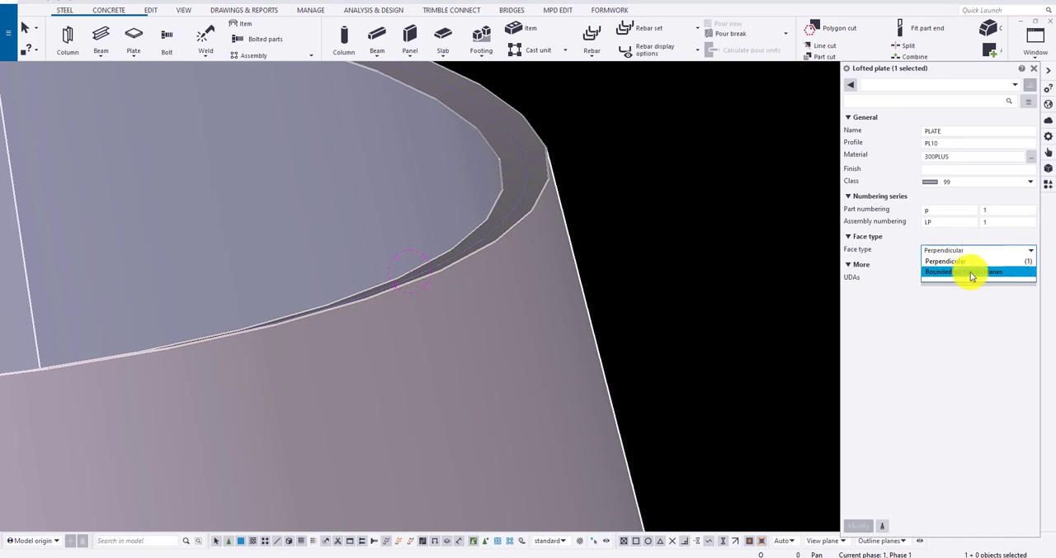
left_click(972, 272)
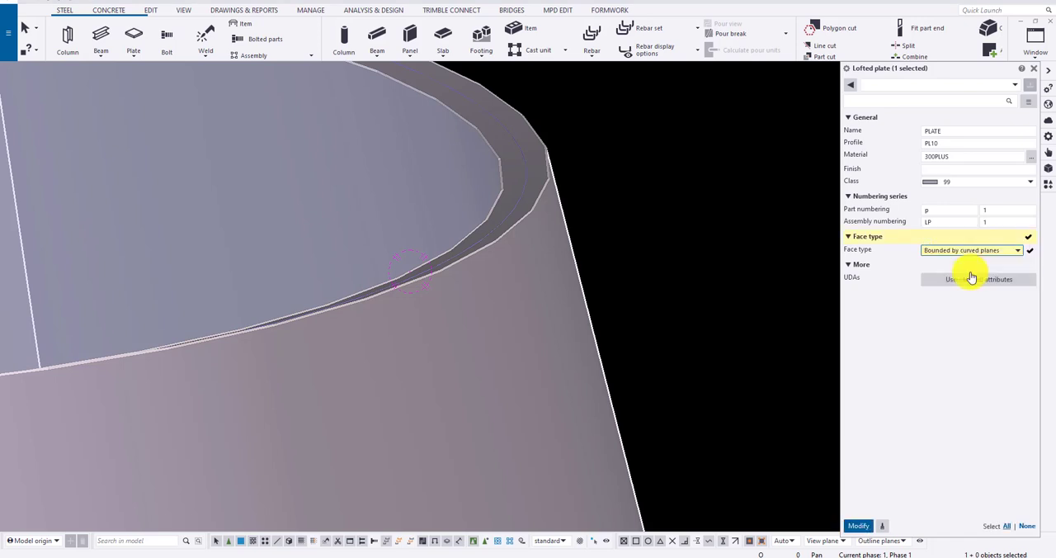
scroll(837, 295, "down", 2)
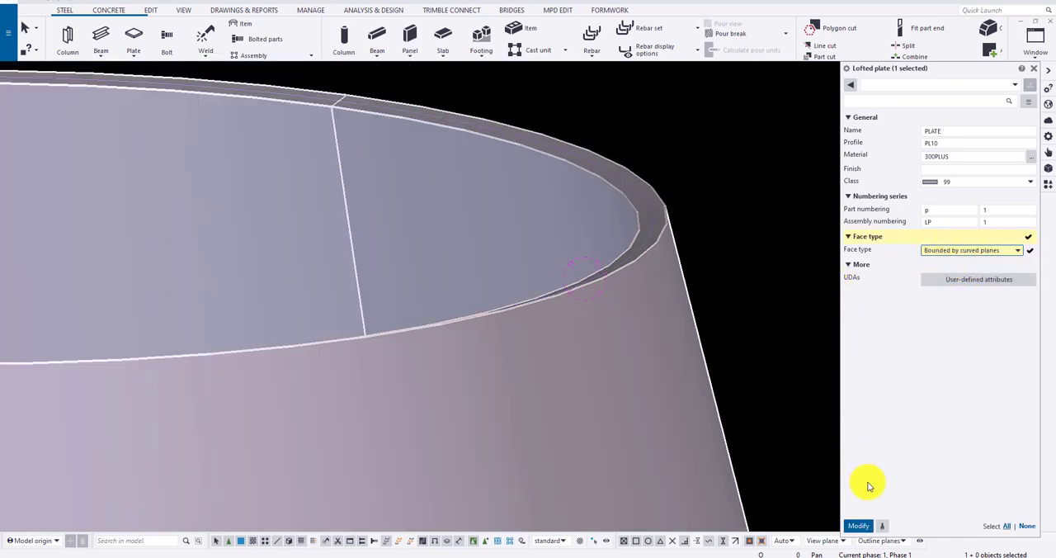
left_click(858, 526)
scroll(636, 211, "up", 2)
scroll(647, 211, "down", 2)
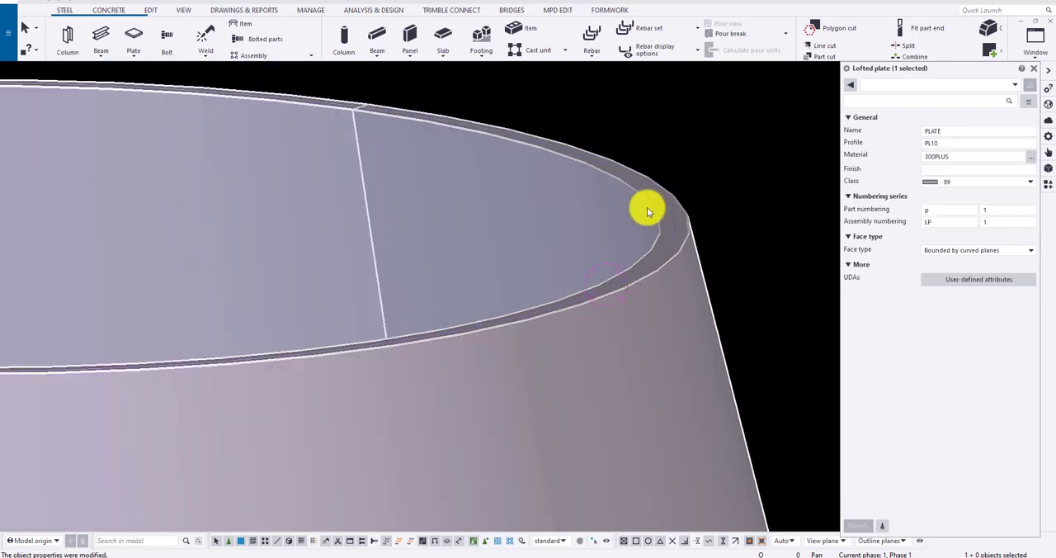
middle_click_drag(647, 211, 394, 209, "ctrl")
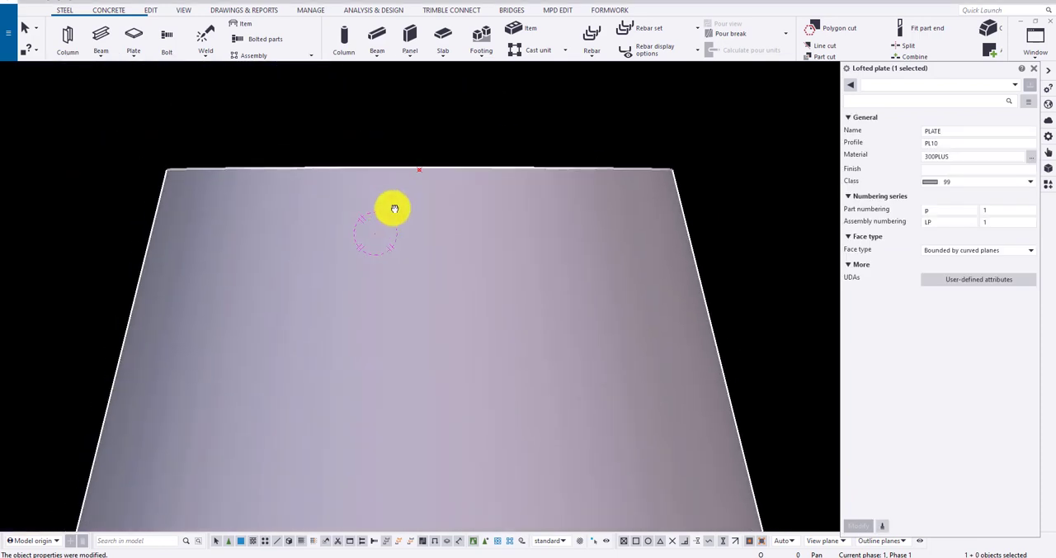
- Set the lofted plate's face type to Perpendicular and inspect the upper rim
left_click(967, 244)
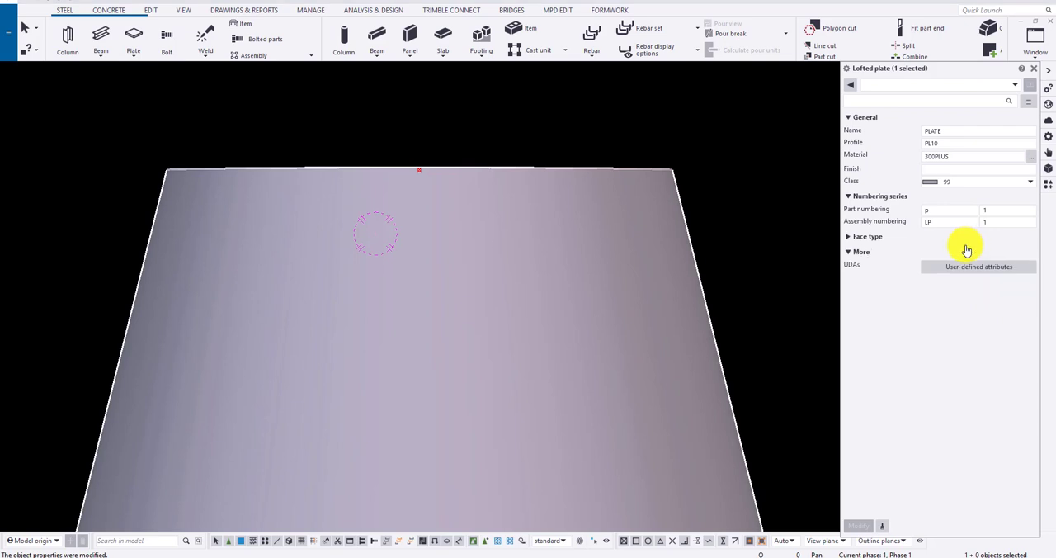
left_click(847, 238)
left_click(939, 251)
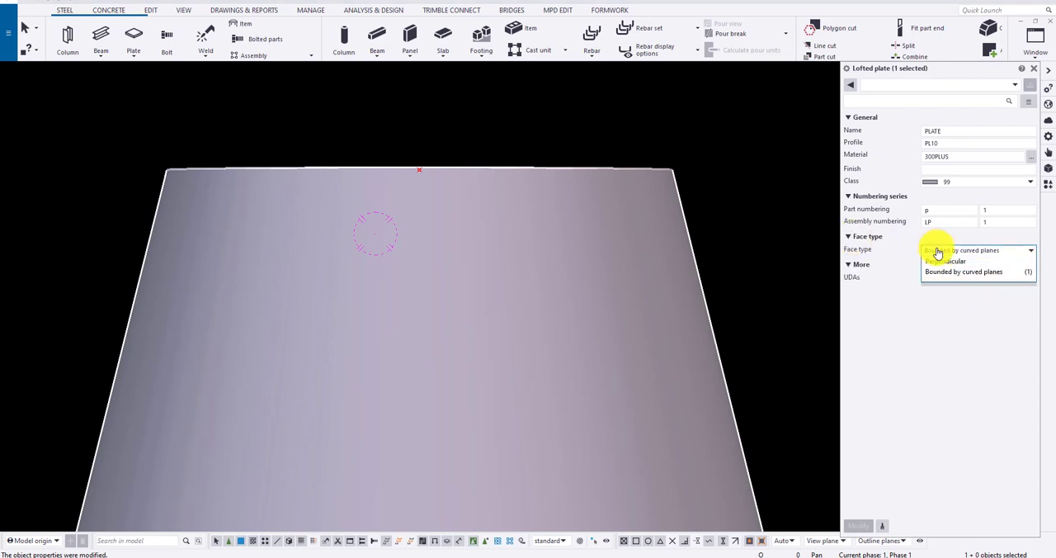
left_click(938, 262)
left_click(871, 527)
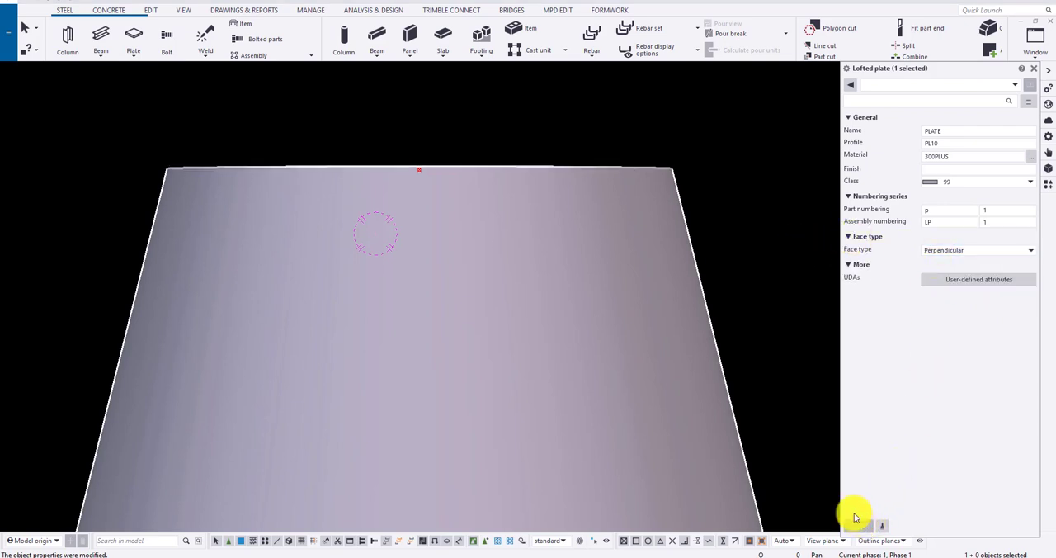
scroll(662, 198, "down", 2)
middle_click_drag(655, 206, 651, 285, "ctrl")
scroll(669, 165, "up", 1)
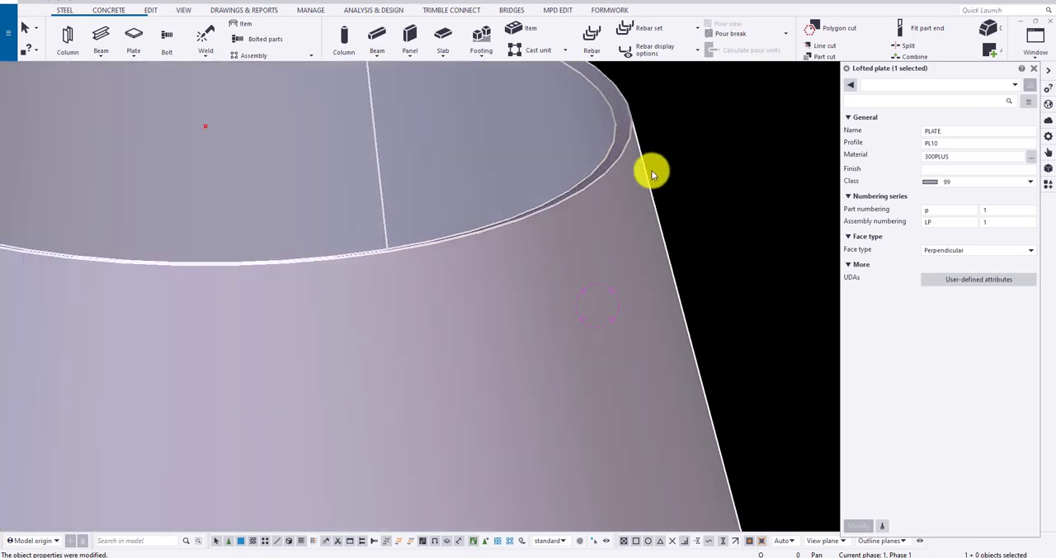
scroll(651, 170, "down", 4)
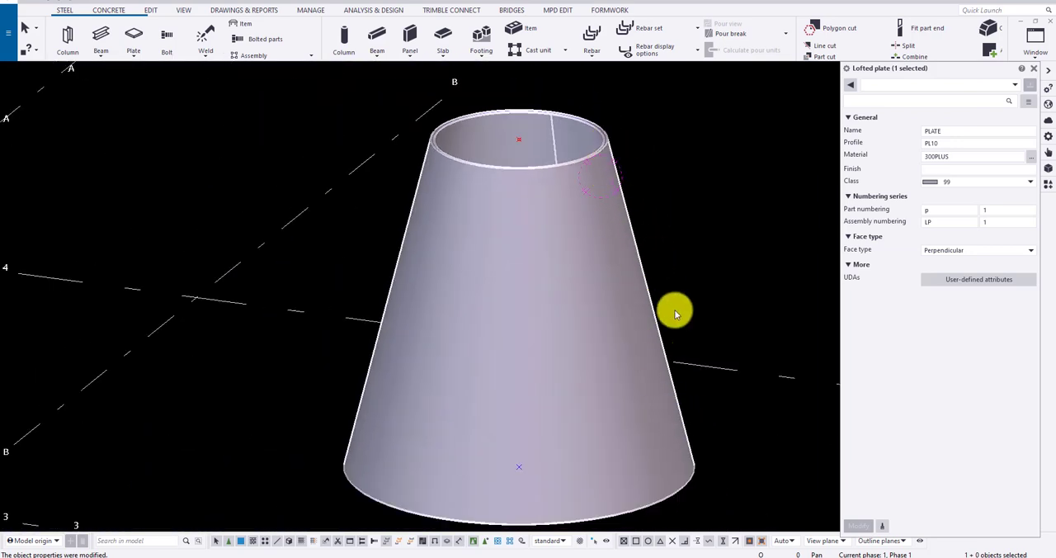
scroll(609, 144, "up", 4)
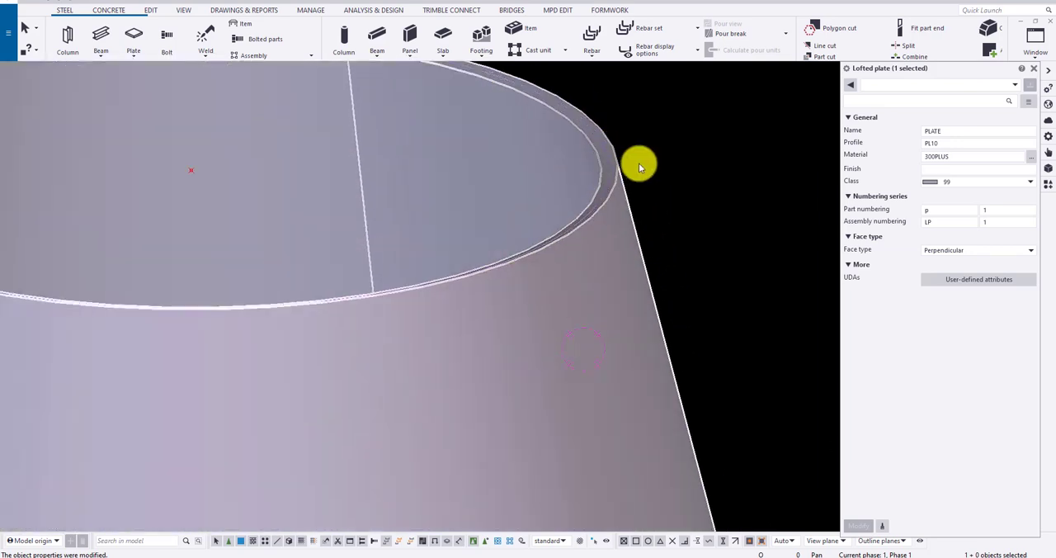
- Select the stand-alone bent plate at grid intersection A-3 to view its properties
scroll(636, 165, "down", 6)
middle_click_drag(627, 154, 578, 156)
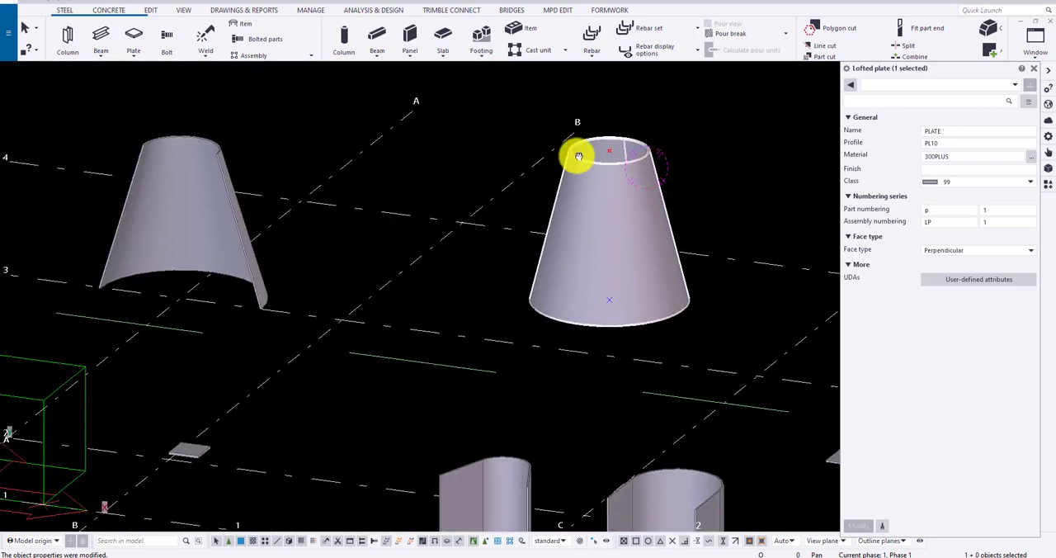
scroll(529, 165, "down", 2)
left_click(325, 165)
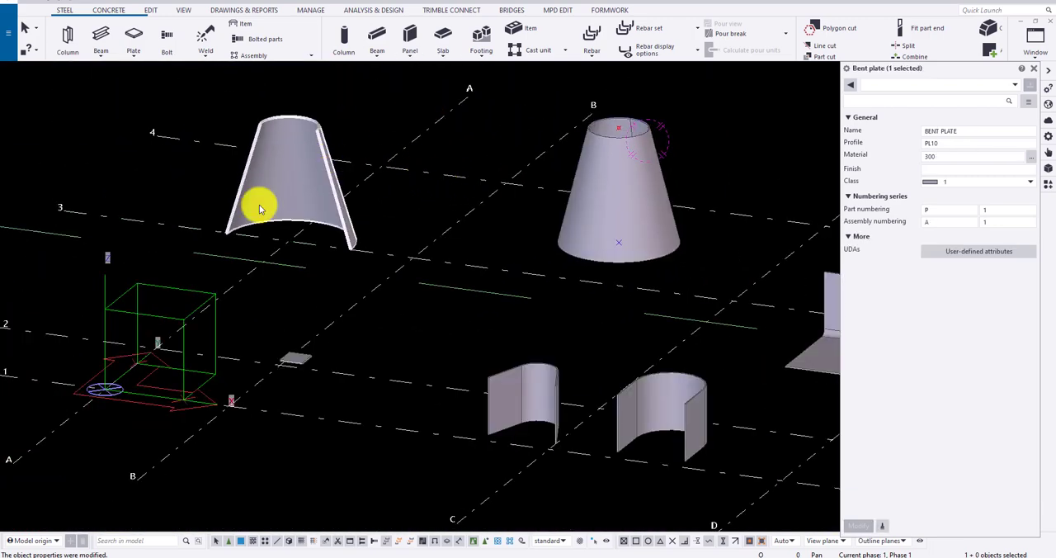